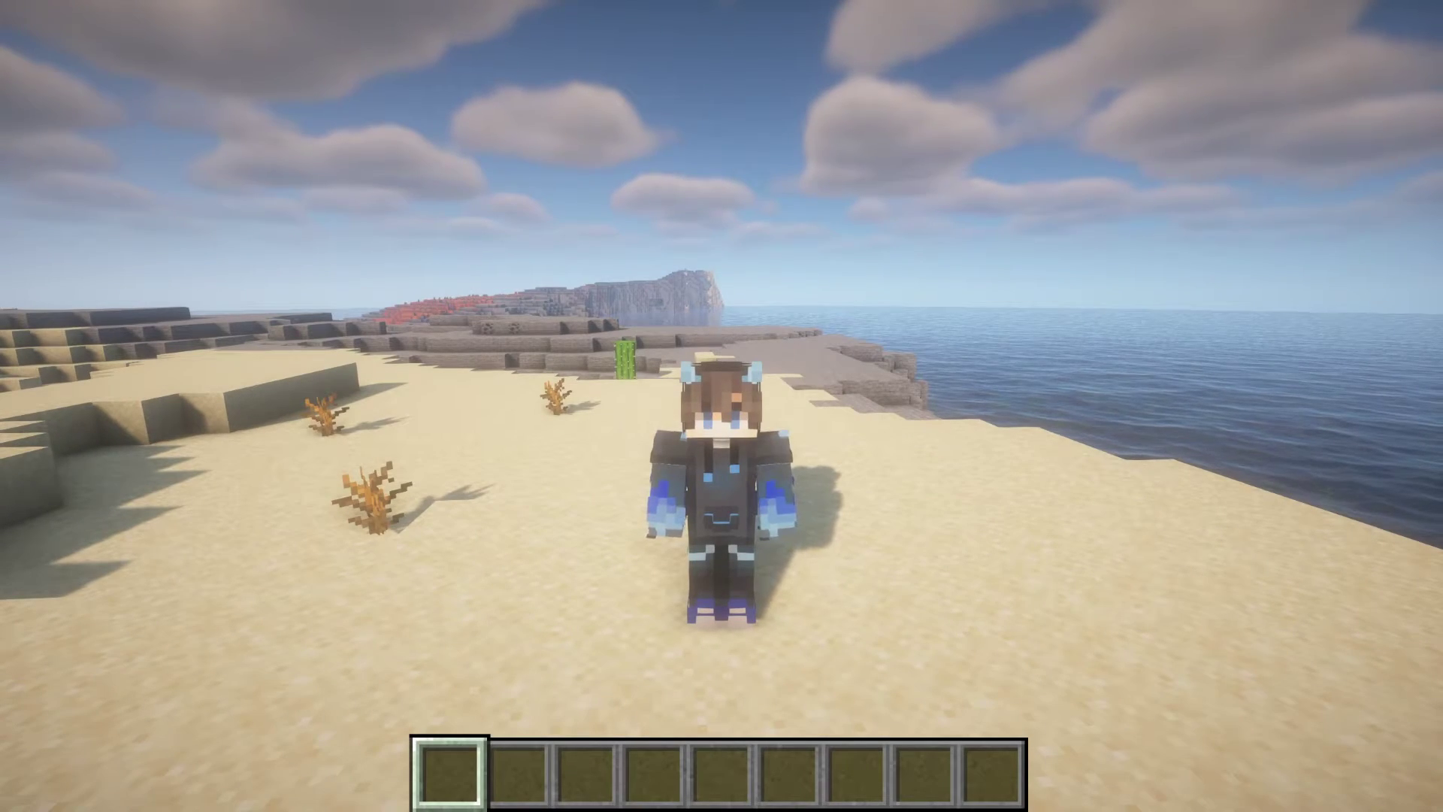
Step: Walk the character forward along the desert beach in Minecraft
{"action": "key", "text": "s"}
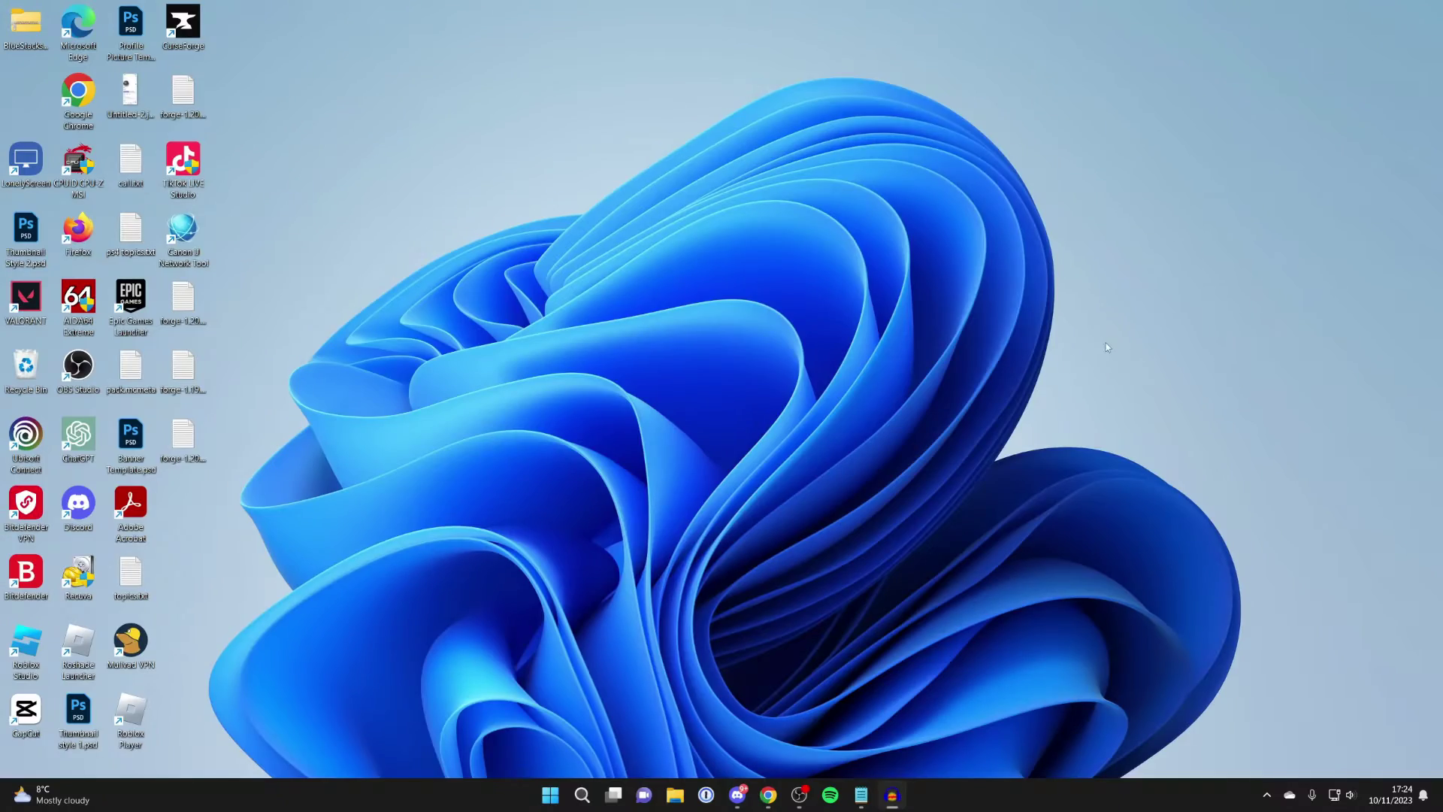
Step: Bring Chrome forward, open the Iris Shaders result, then switch to the Apex Hosting tab
{"action": "left_click", "coordinate": [768, 794]}
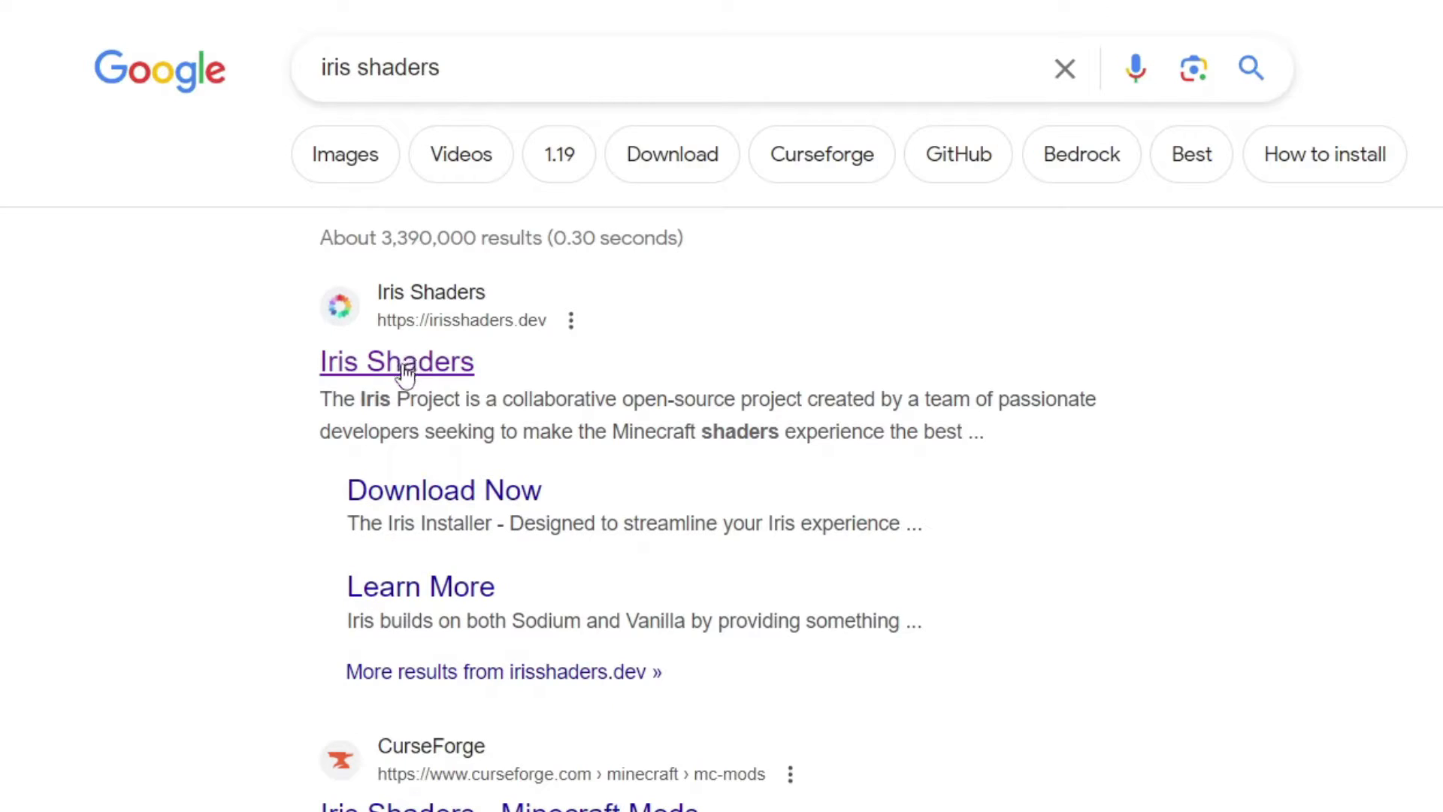
{"action": "left_click", "coordinate": [201, 260]}
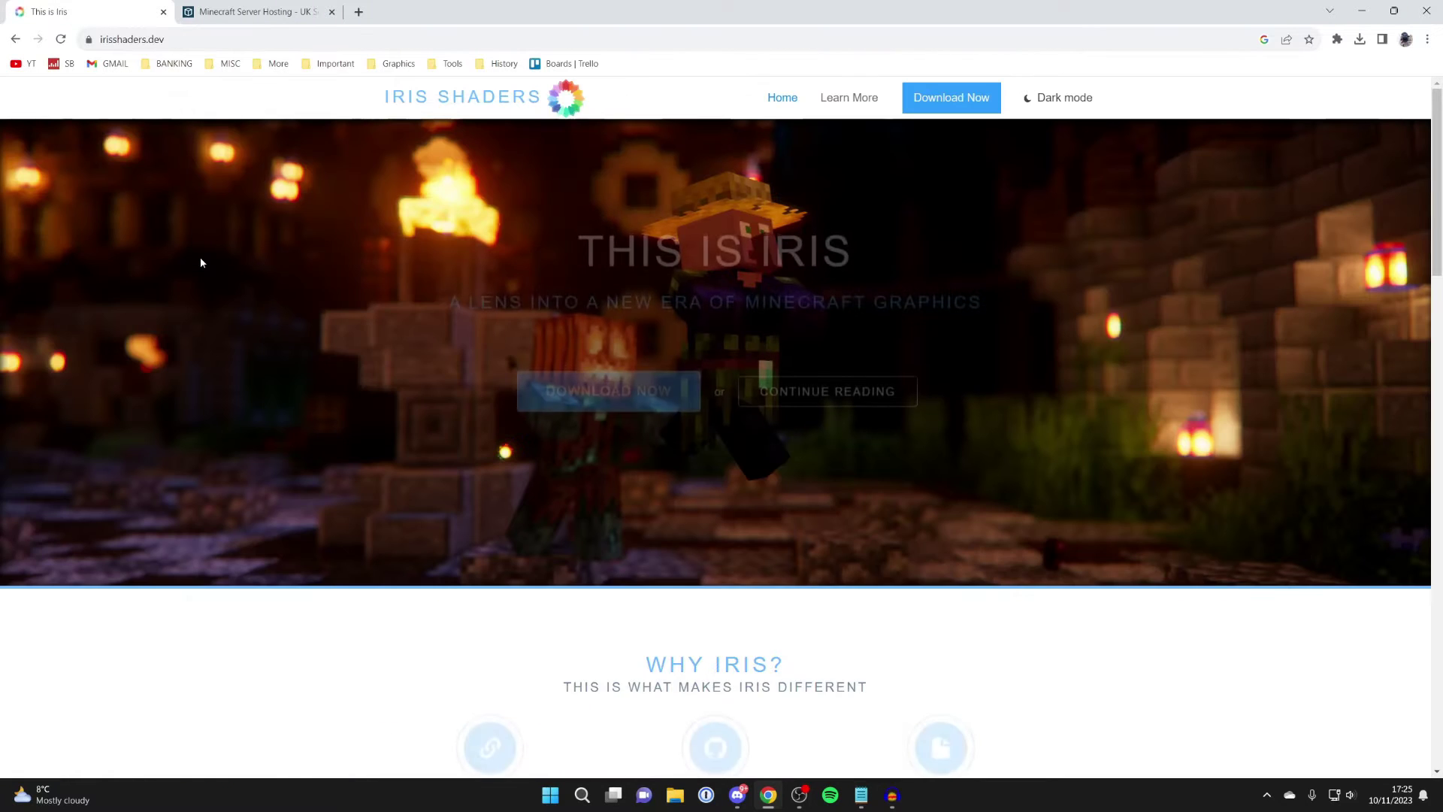
{"action": "left_click", "coordinate": [220, 7]}
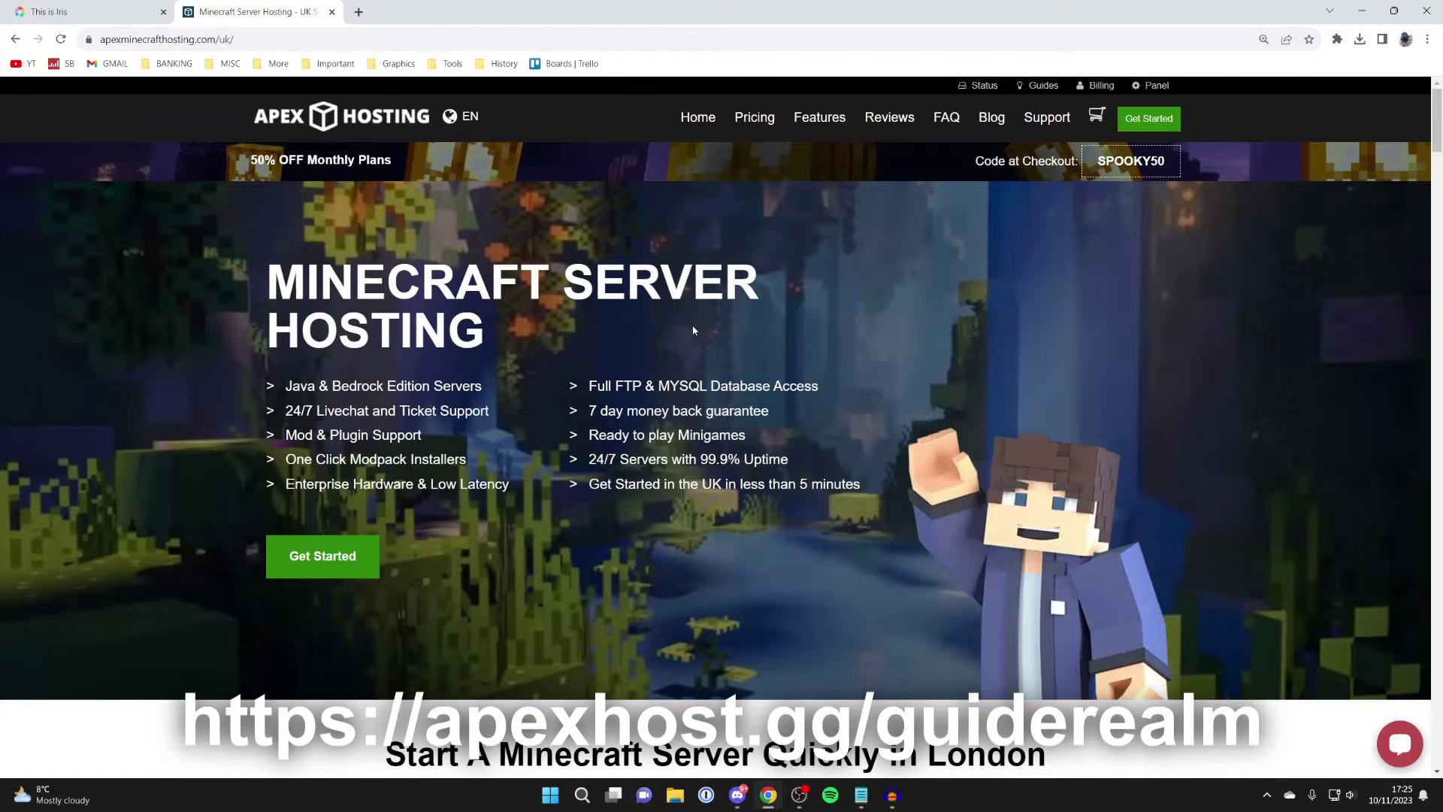
Step: Scroll down to the Apex Hosting features section and back up
{"action": "scroll", "coordinate": [694, 330], "scroll_direction": "down", "scroll_amount": 7}
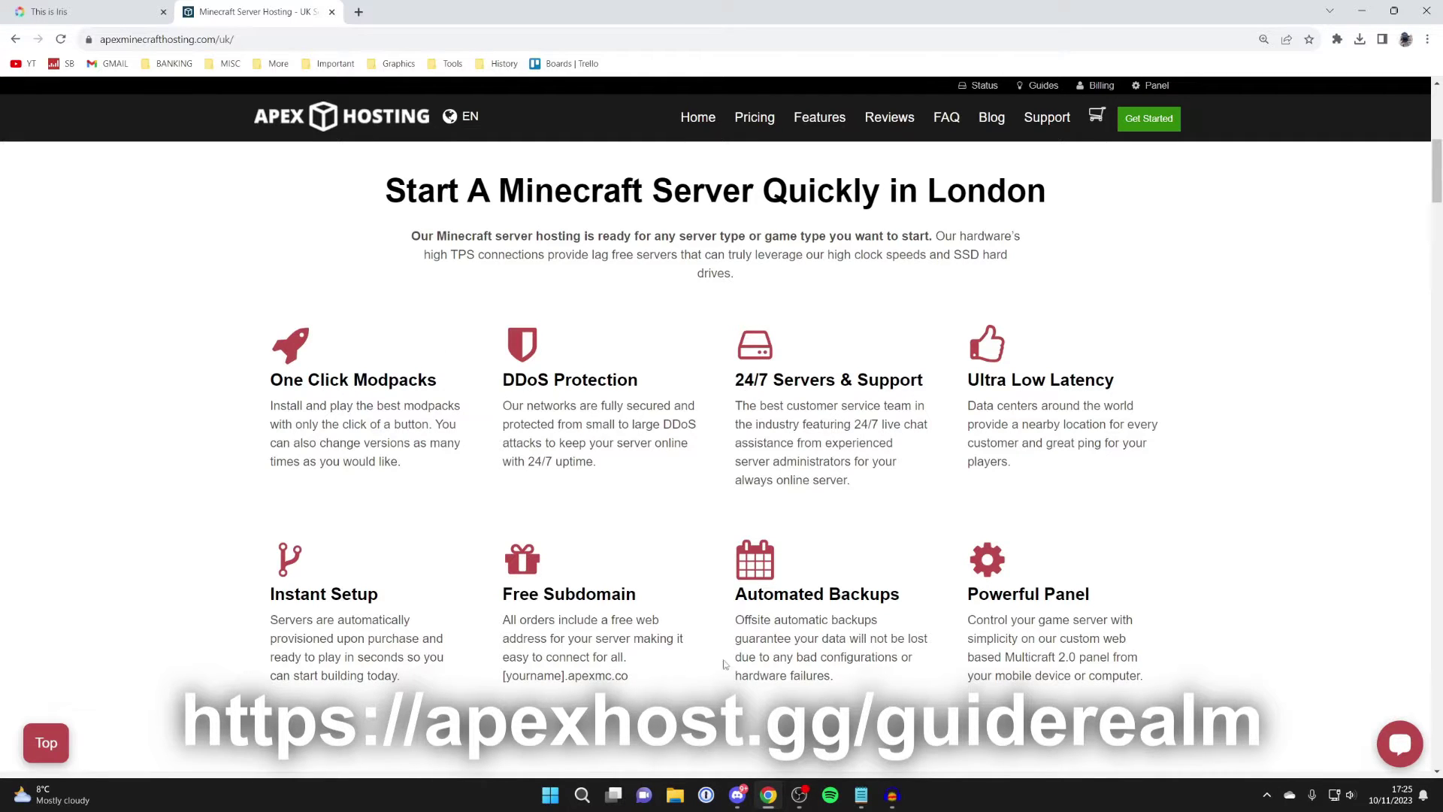
{"action": "scroll", "coordinate": [838, 539], "scroll_direction": "up", "scroll_amount": 8}
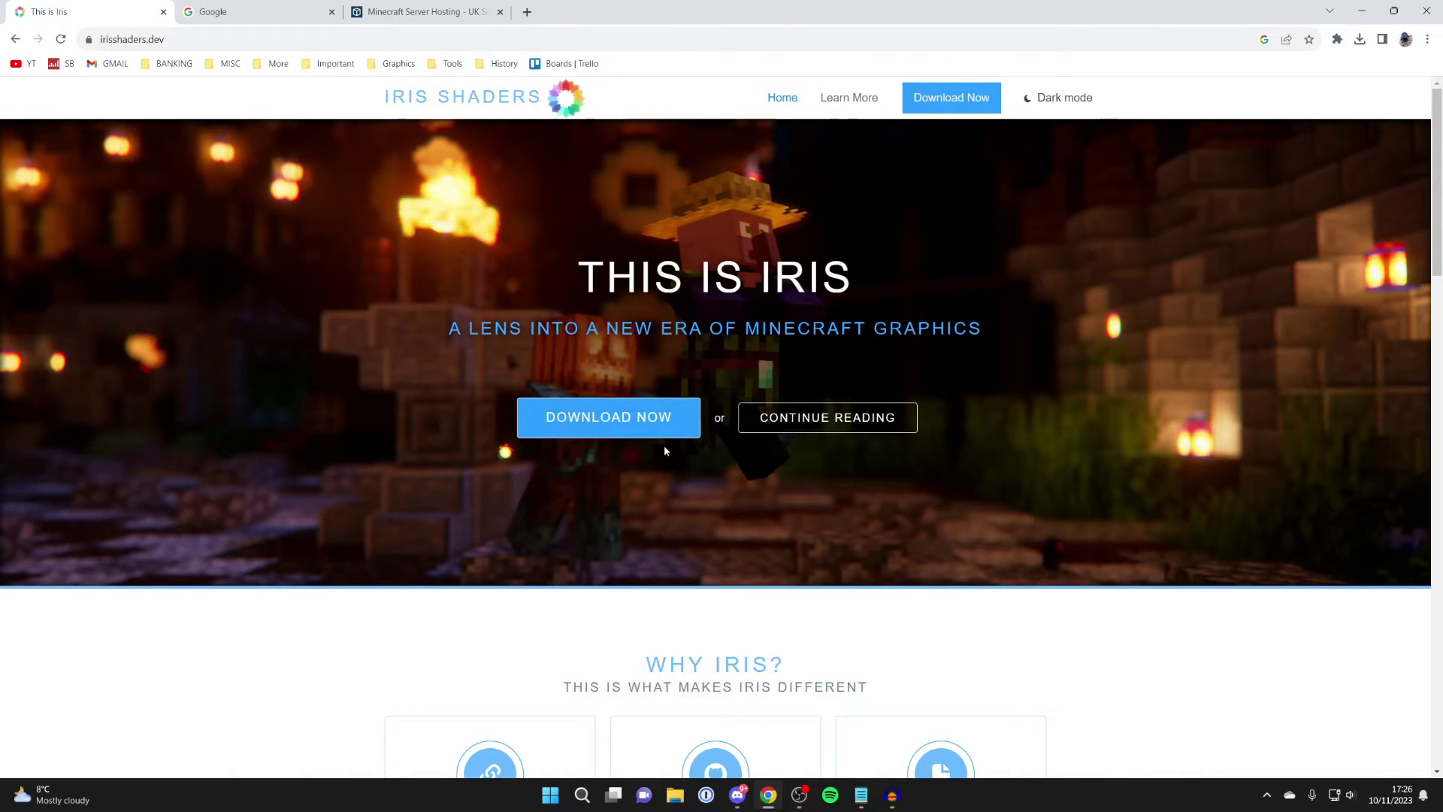
Step: Download Iris-Installer-3.0.2.jar through Download Now > Download Universal Jar on irisshaders.dev
{"action": "left_click", "coordinate": [662, 424]}
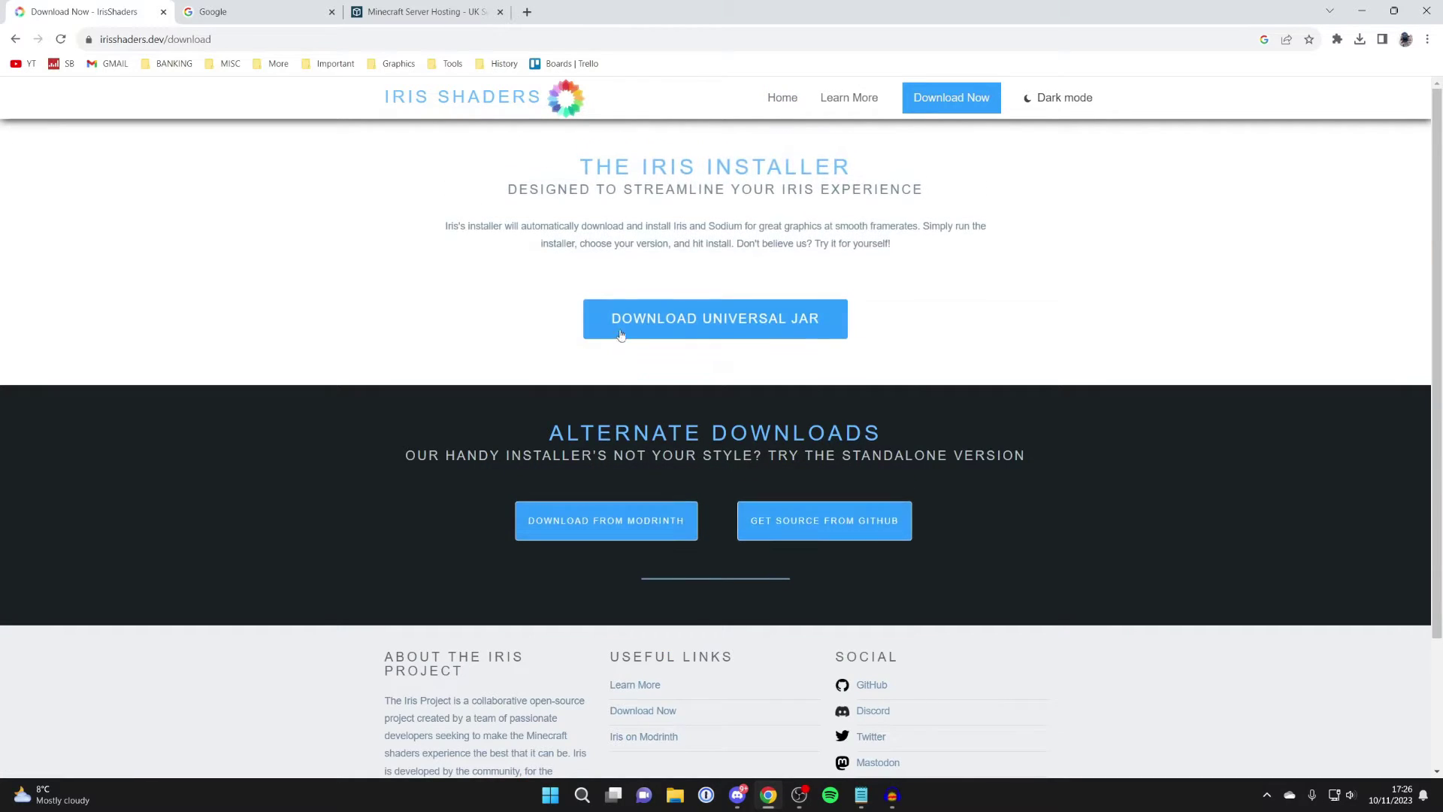
{"action": "left_click", "coordinate": [754, 318]}
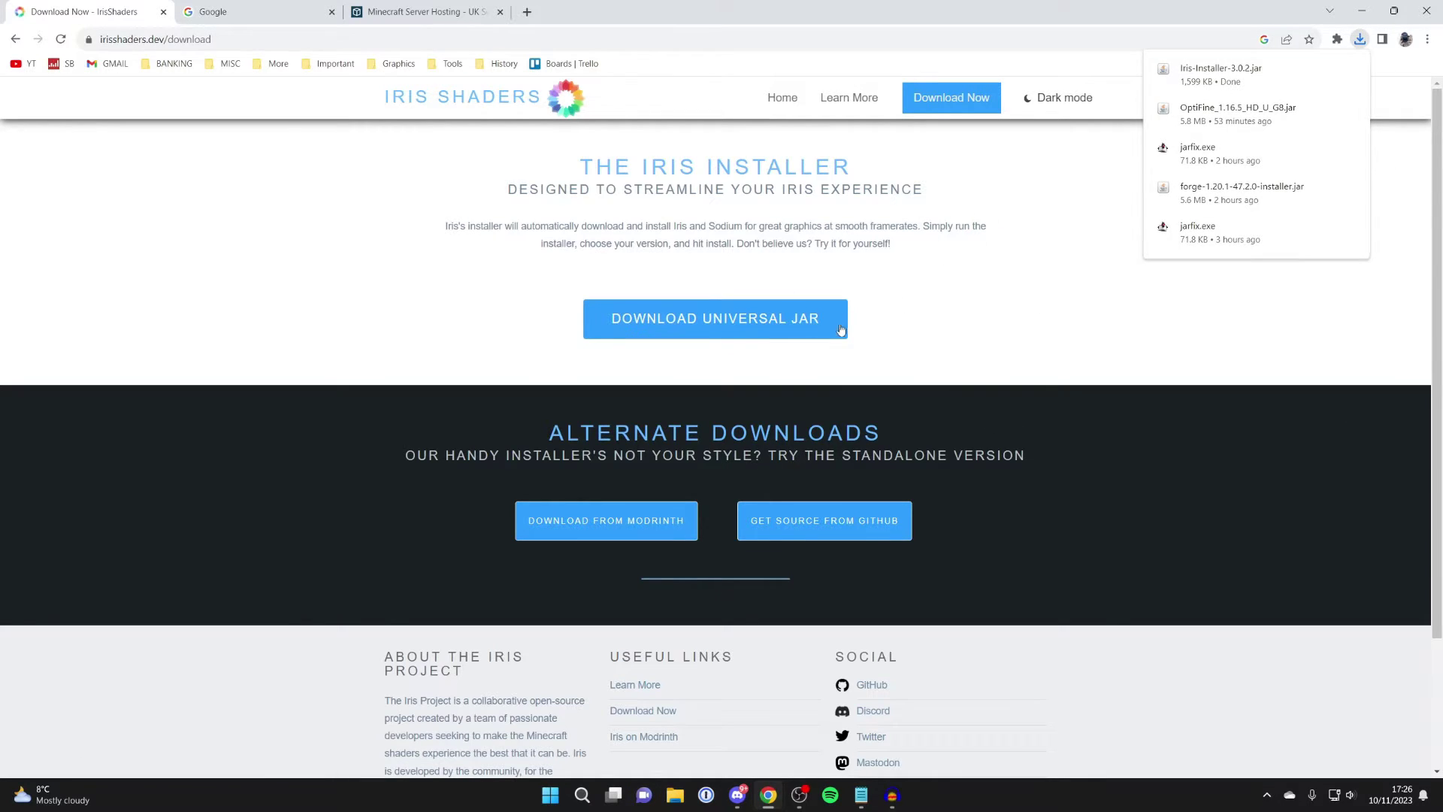
{"action": "left_click", "coordinate": [294, 21]}
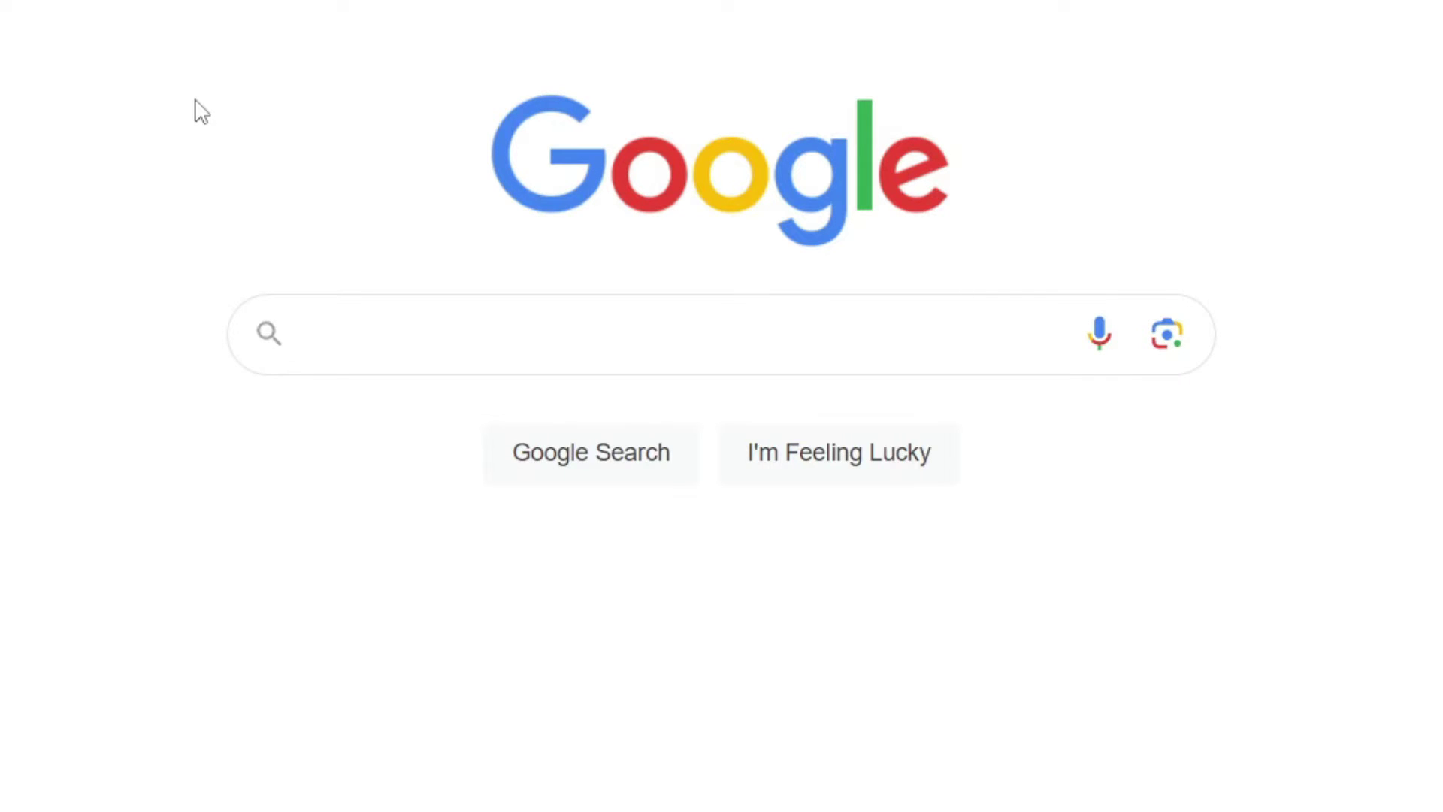
Step: Search Google for 'bsl shaders' and open the BSL Shaders Files list on CurseForge
{"action": "type", "text": "bsl s"}
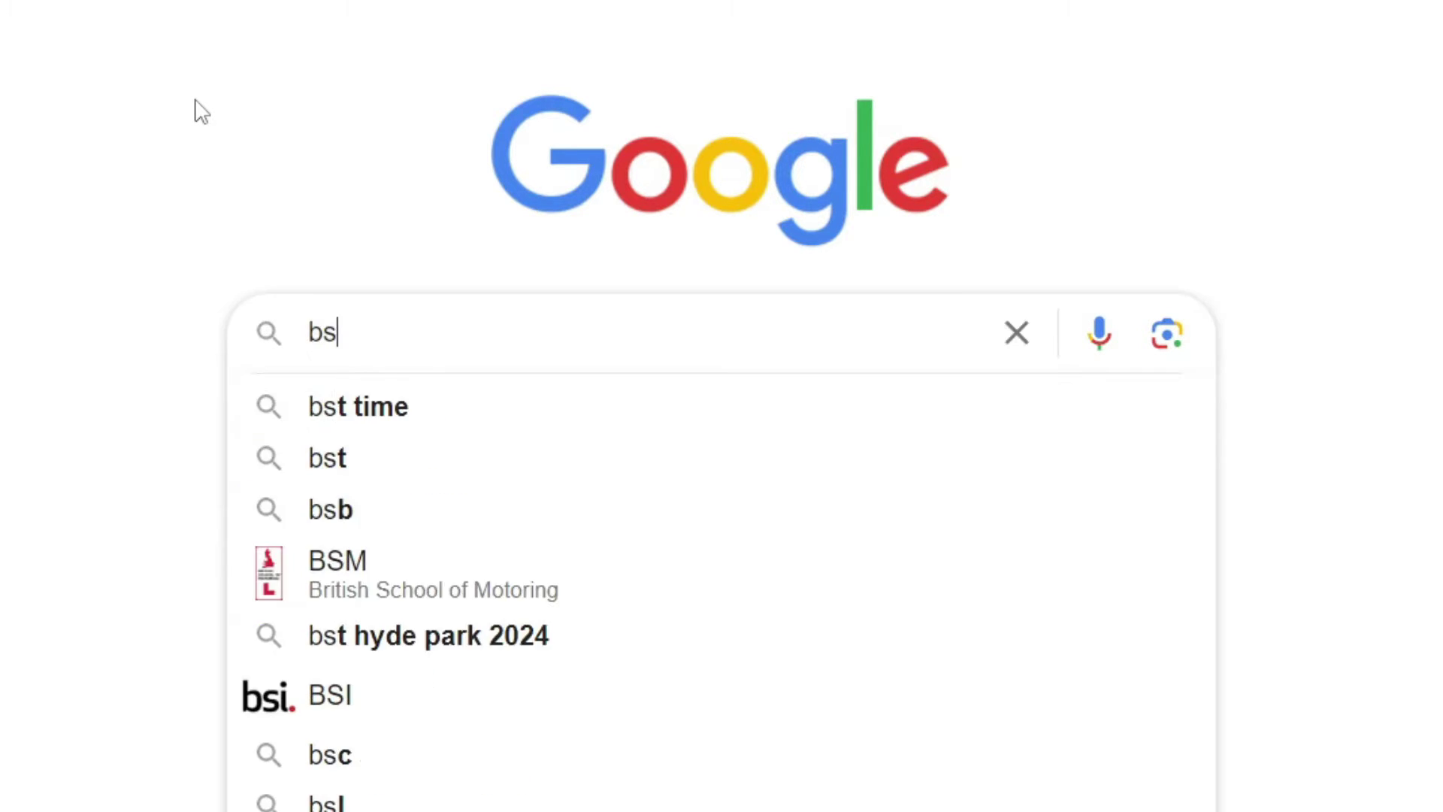
{"action": "type", "text": "haders"}
{"action": "key", "text": "Return"}
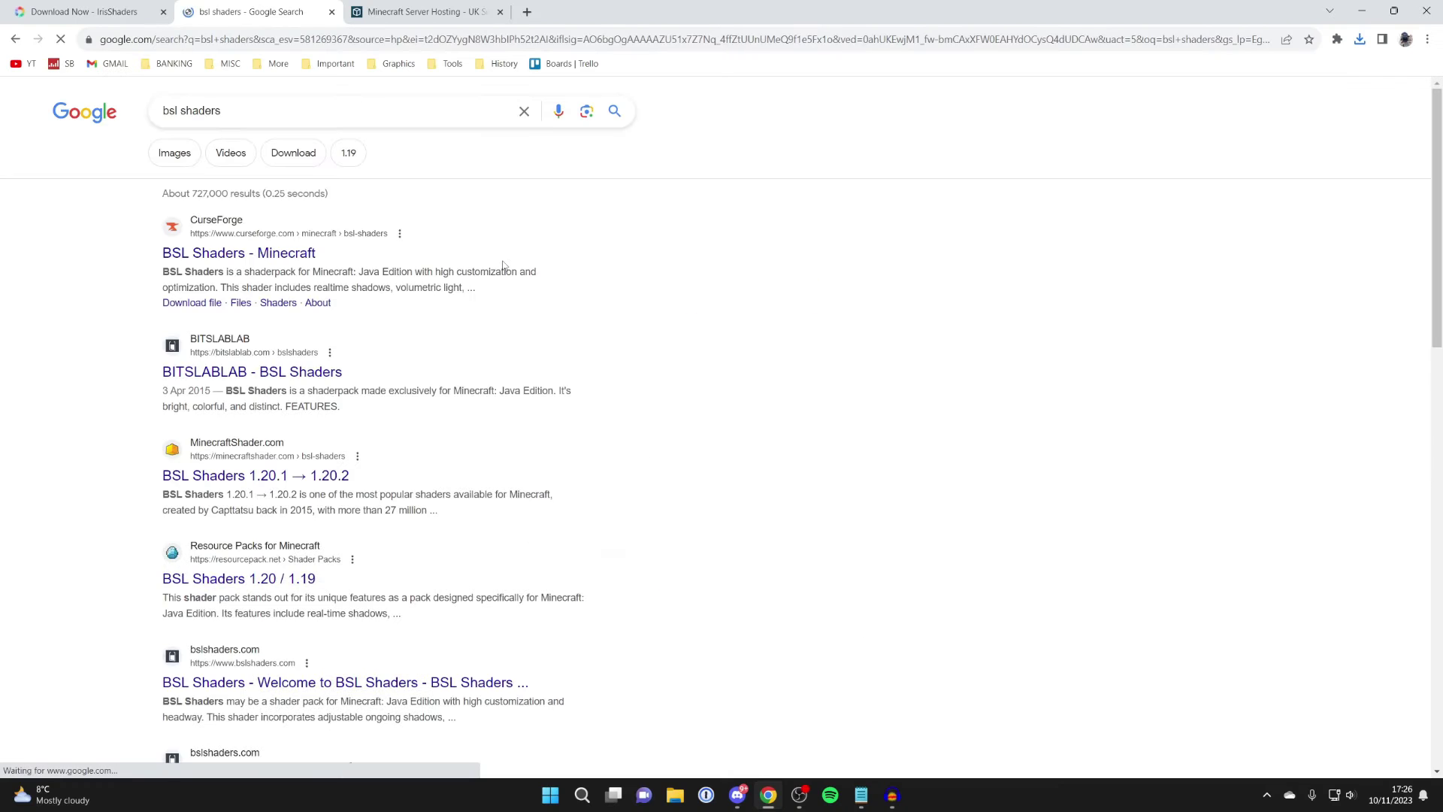
{"action": "left_click", "coordinate": [200, 251]}
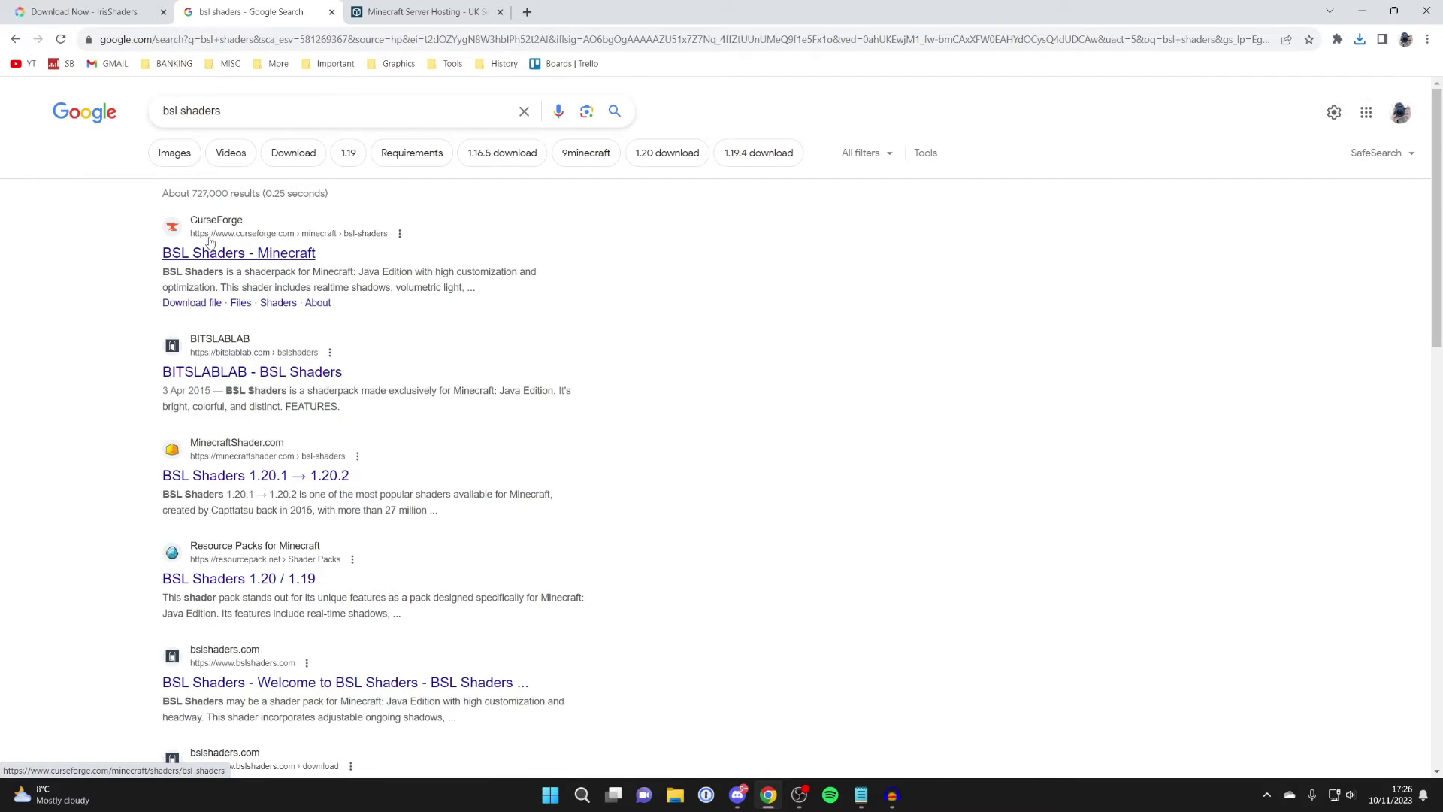
{"action": "scroll", "coordinate": [285, 272], "scroll_direction": "down", "scroll_amount": 2}
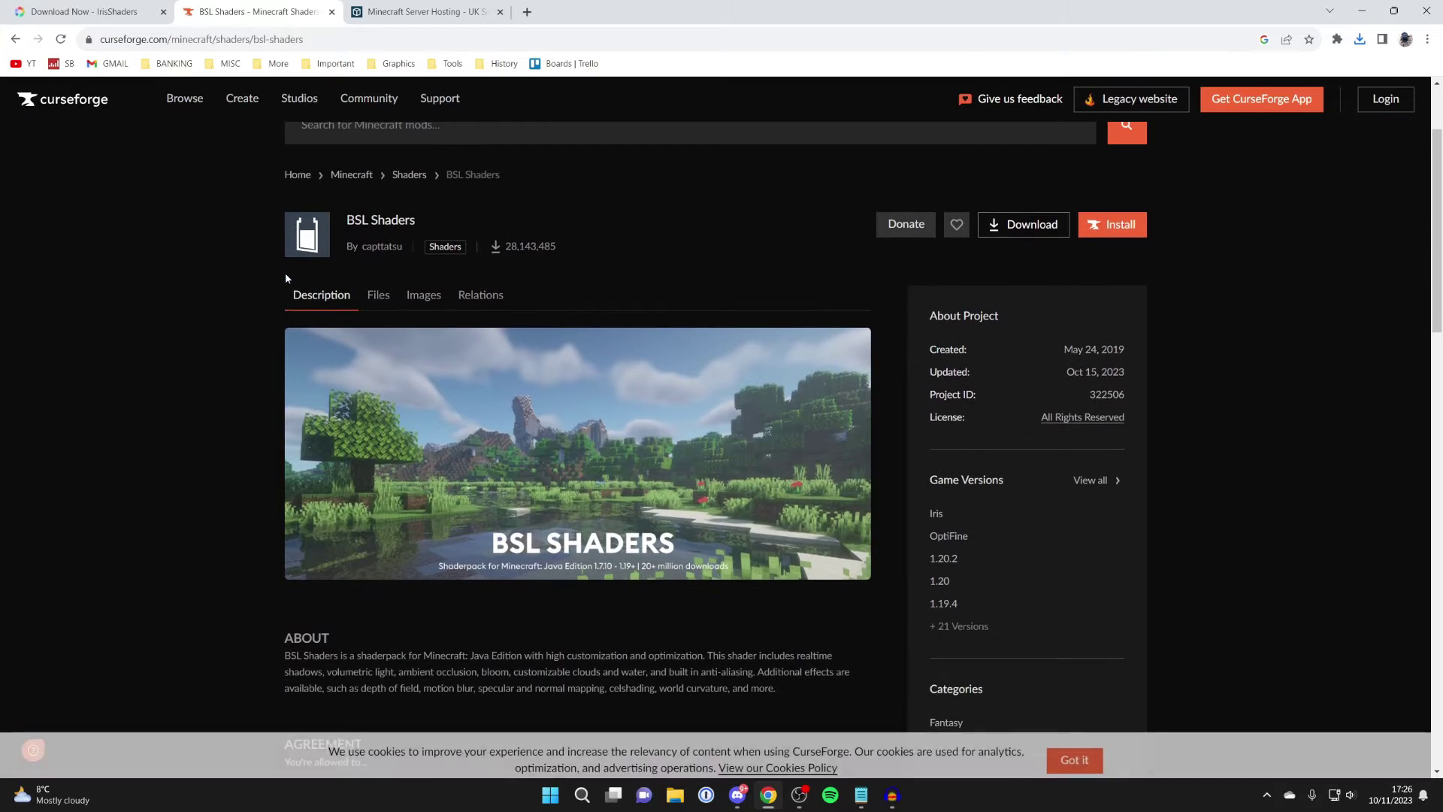
{"action": "left_click", "coordinate": [377, 294]}
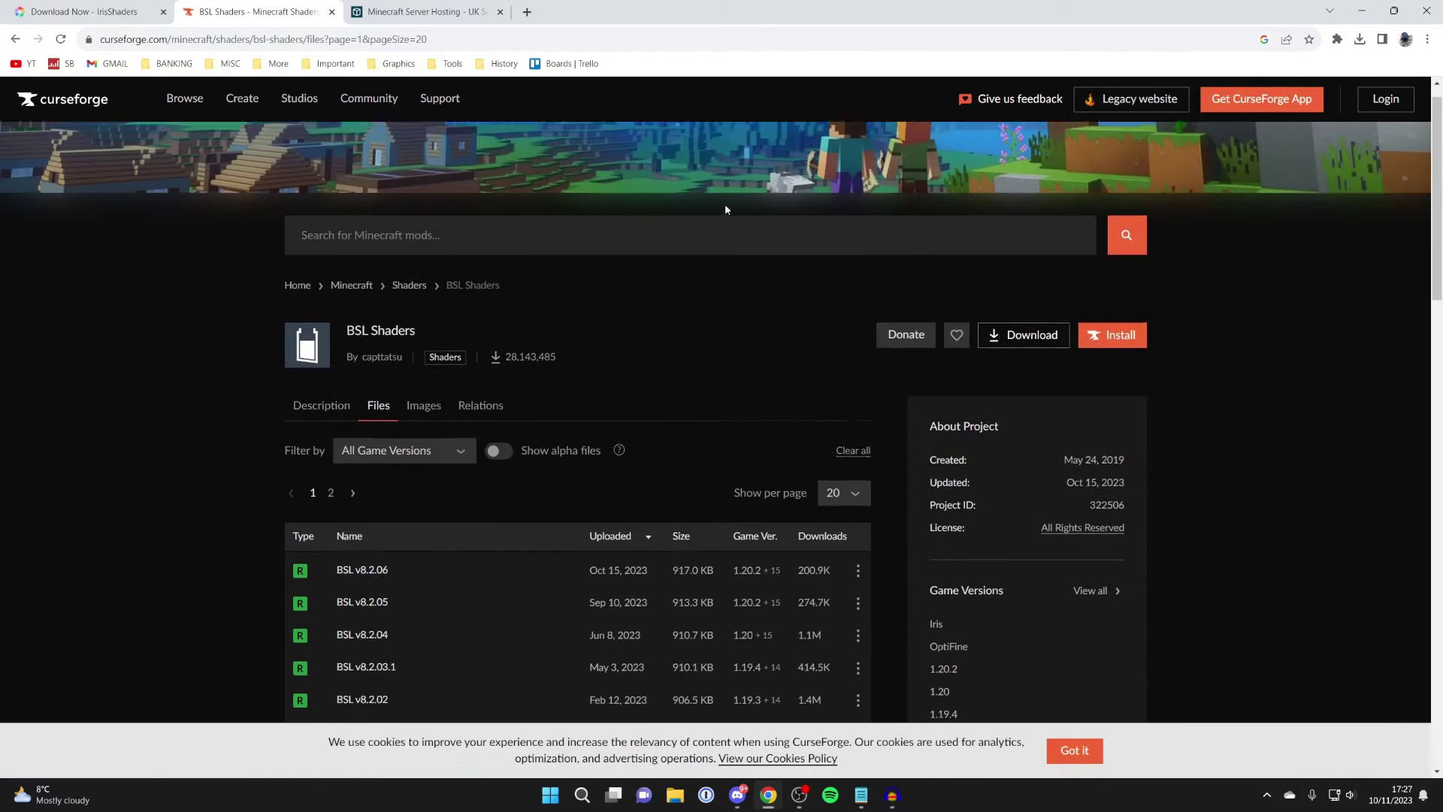
Step: Download BSL_v8.2.06.zip from the newest file row, accepting the privacy notice
{"action": "scroll", "coordinate": [602, 224], "scroll_direction": "down", "scroll_amount": 3}
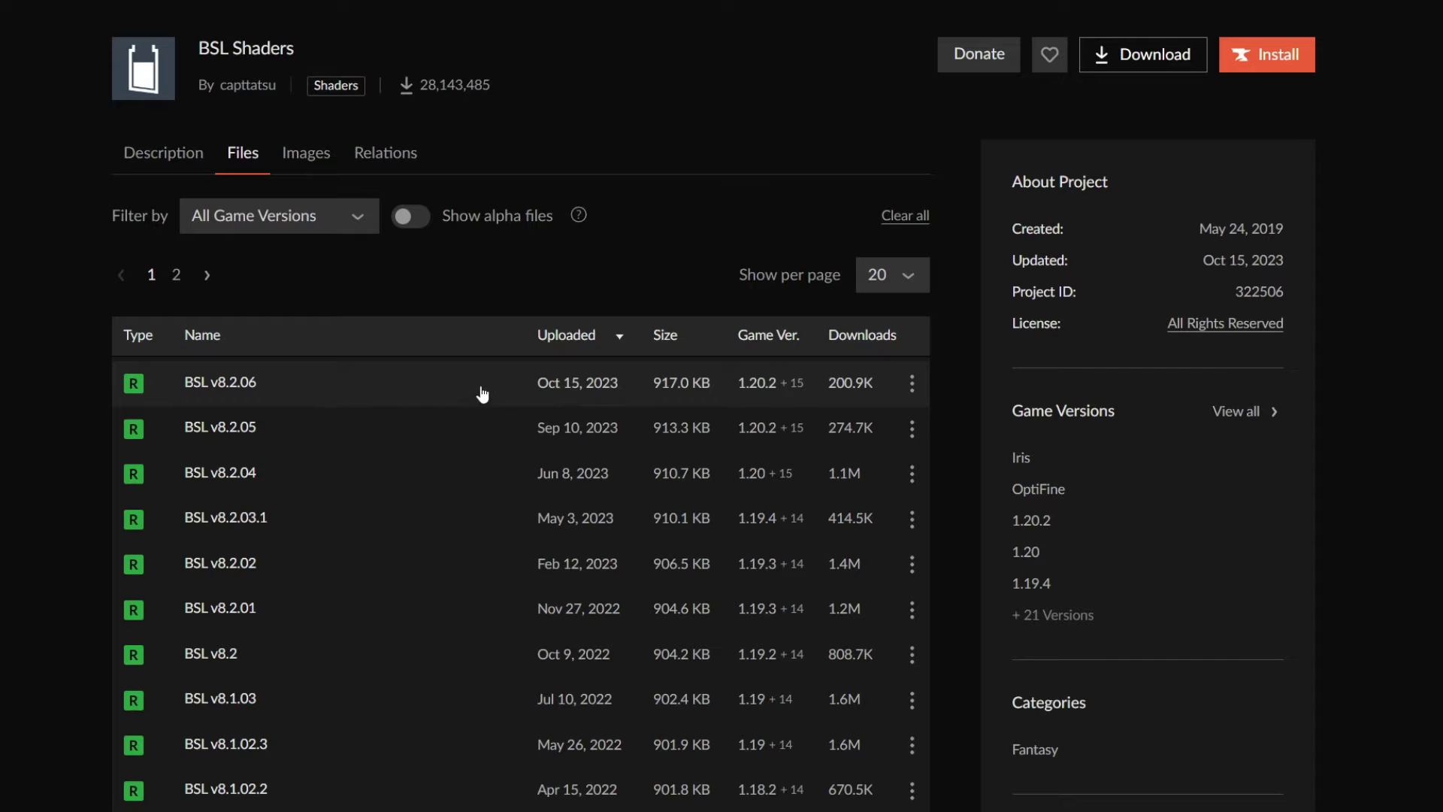
{"action": "left_click", "coordinate": [911, 383]}
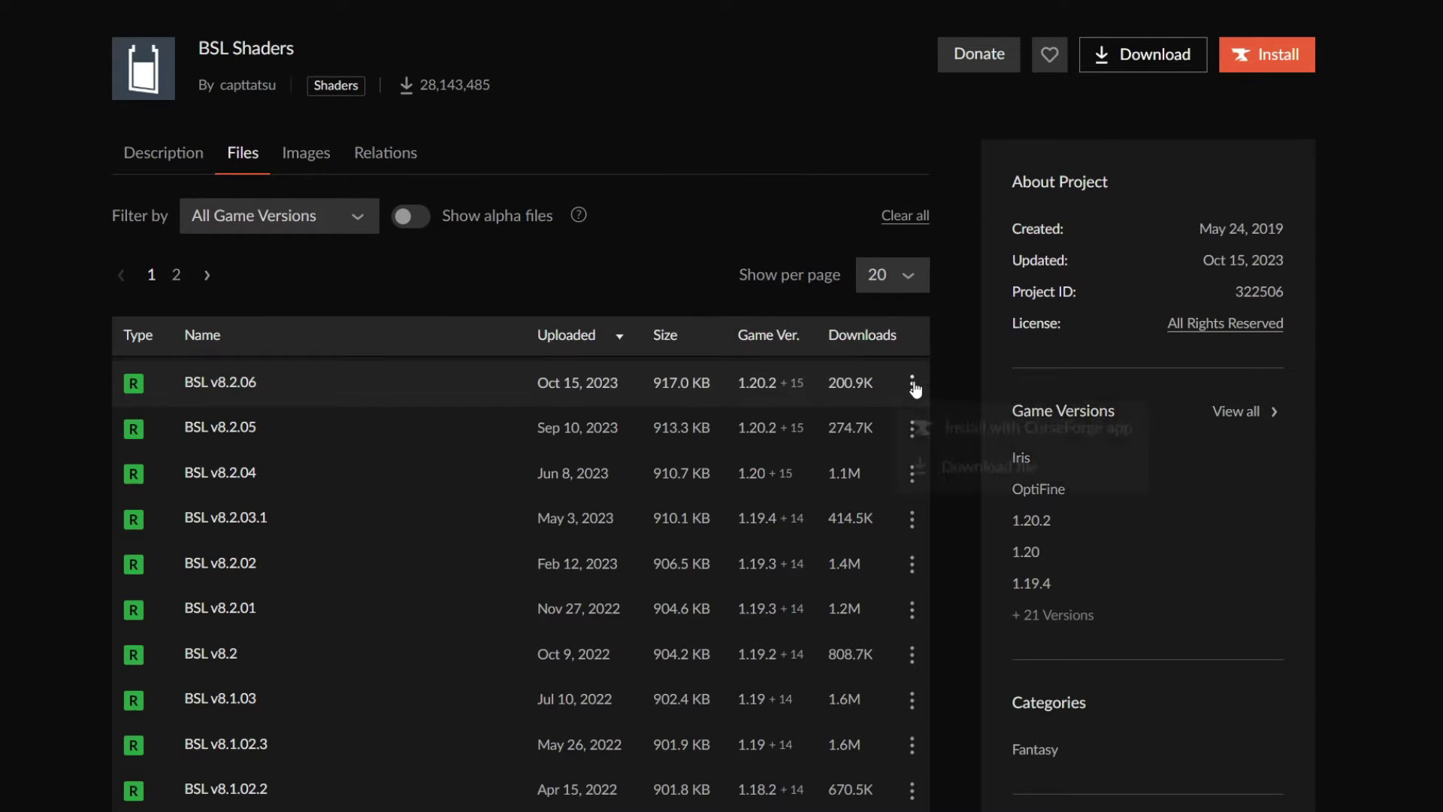
{"action": "left_click", "coordinate": [945, 472]}
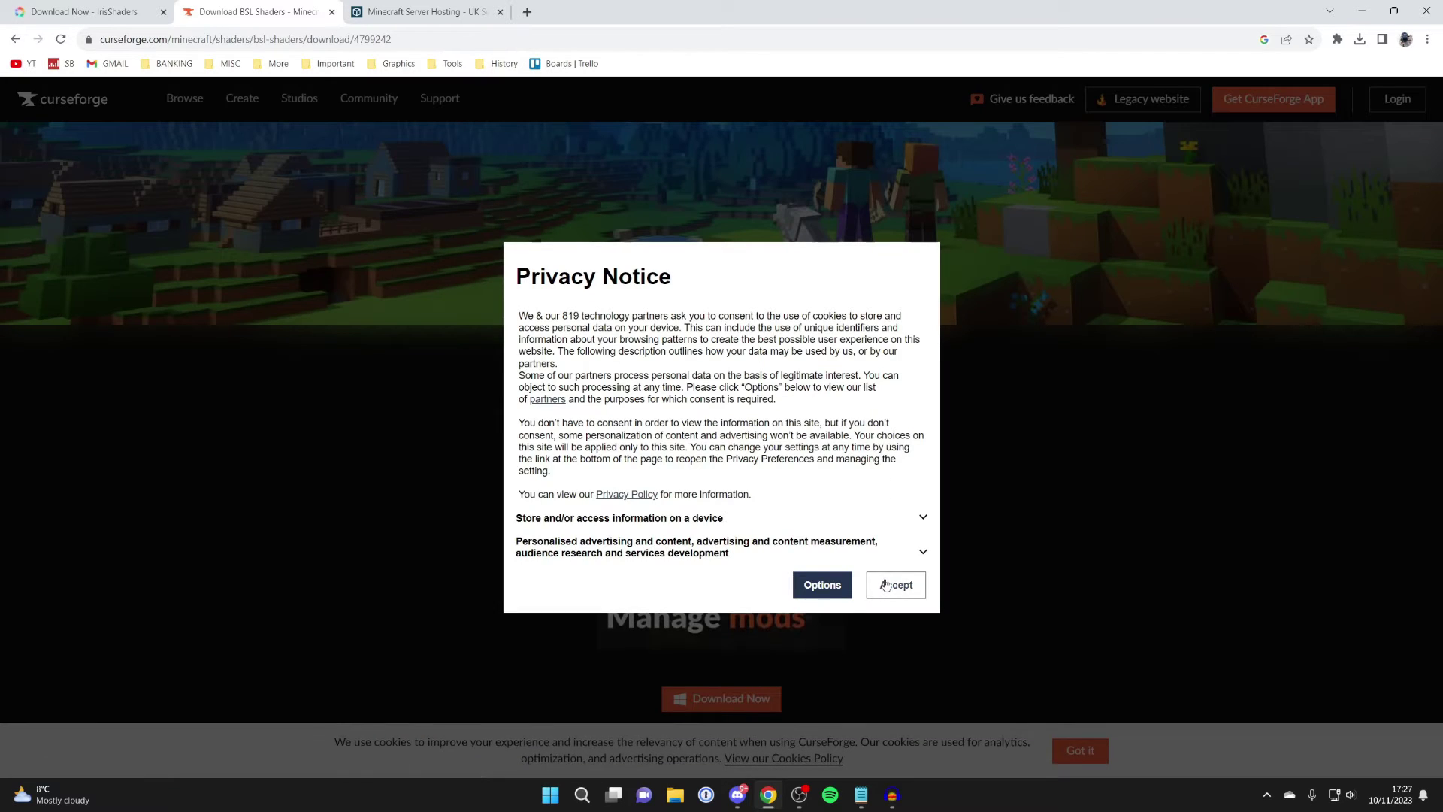
{"action": "left_click", "coordinate": [888, 585]}
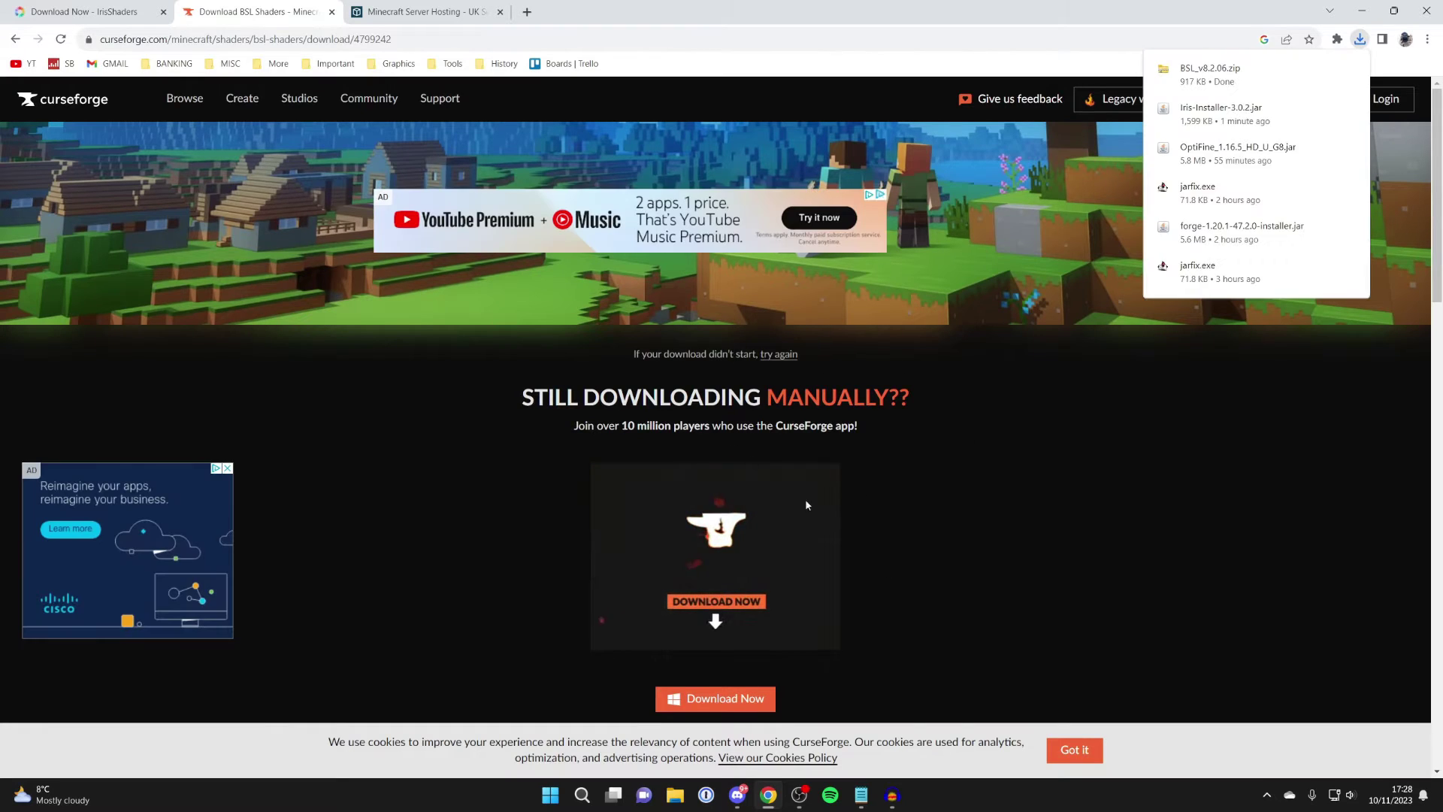
{"action": "left_click", "coordinate": [1357, 9]}
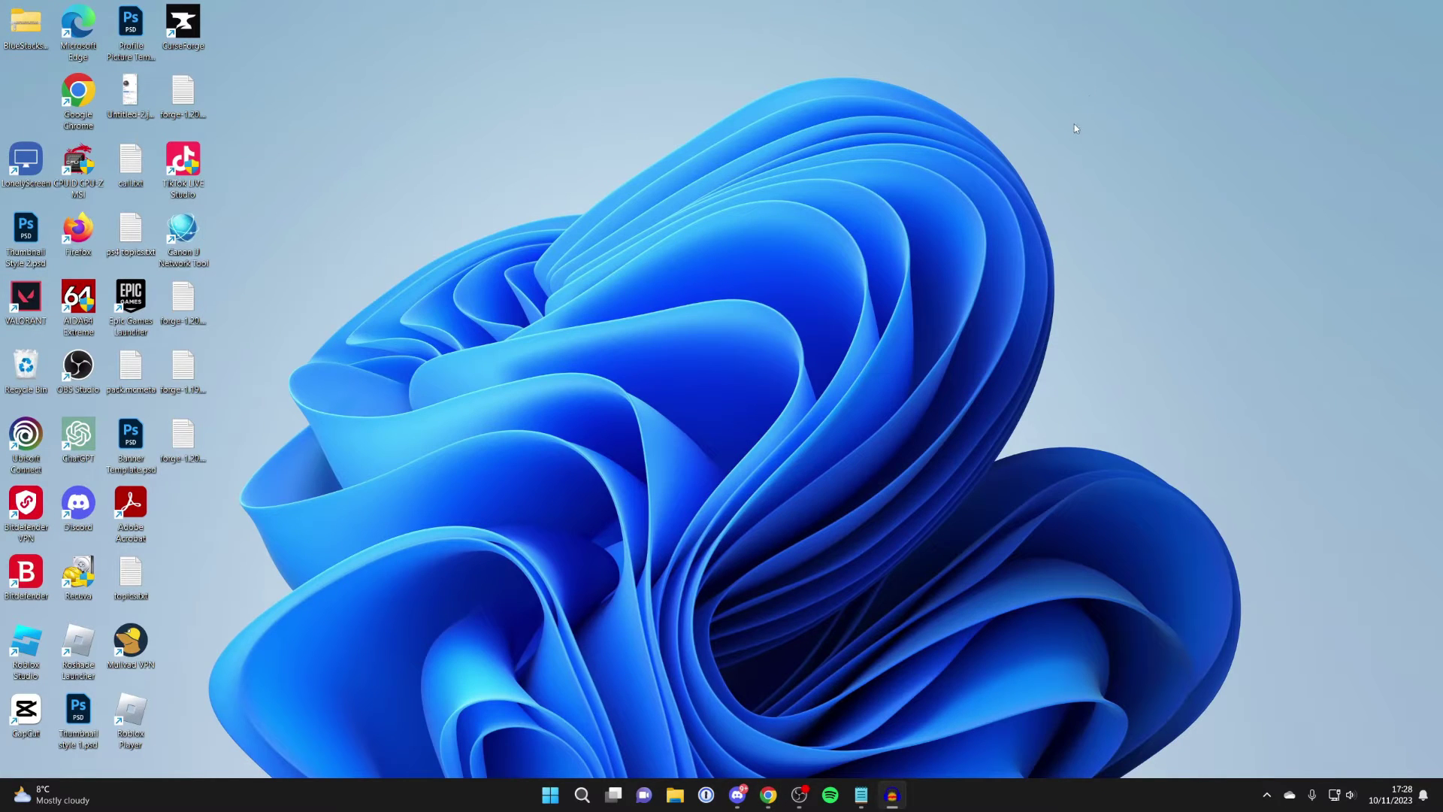
Step: Move Iris-Installer-3.0.2.jar and BSL_v8.2.06.zip from Downloads onto the desktop
{"action": "left_click", "coordinate": [674, 795]}
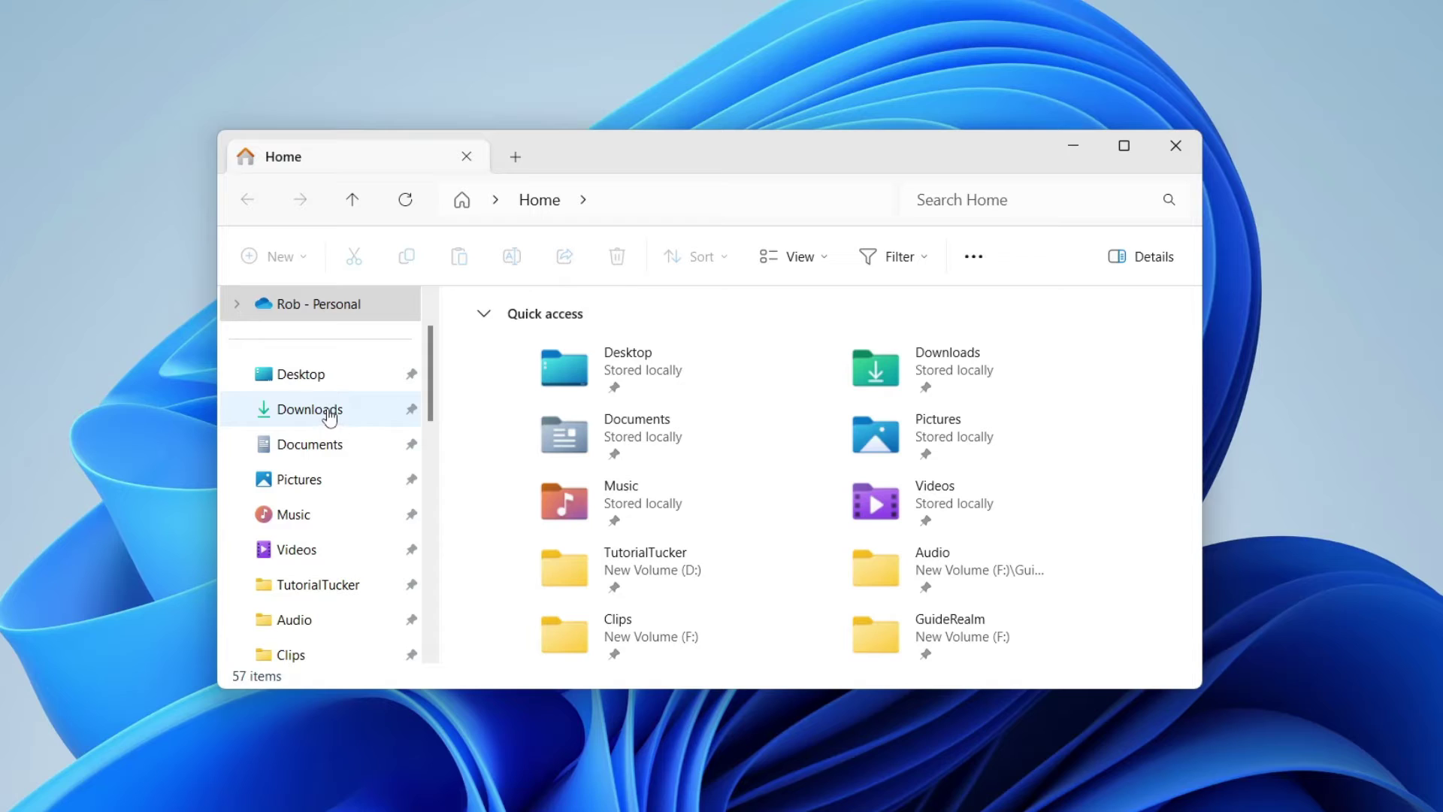
{"action": "left_click", "coordinate": [329, 416]}
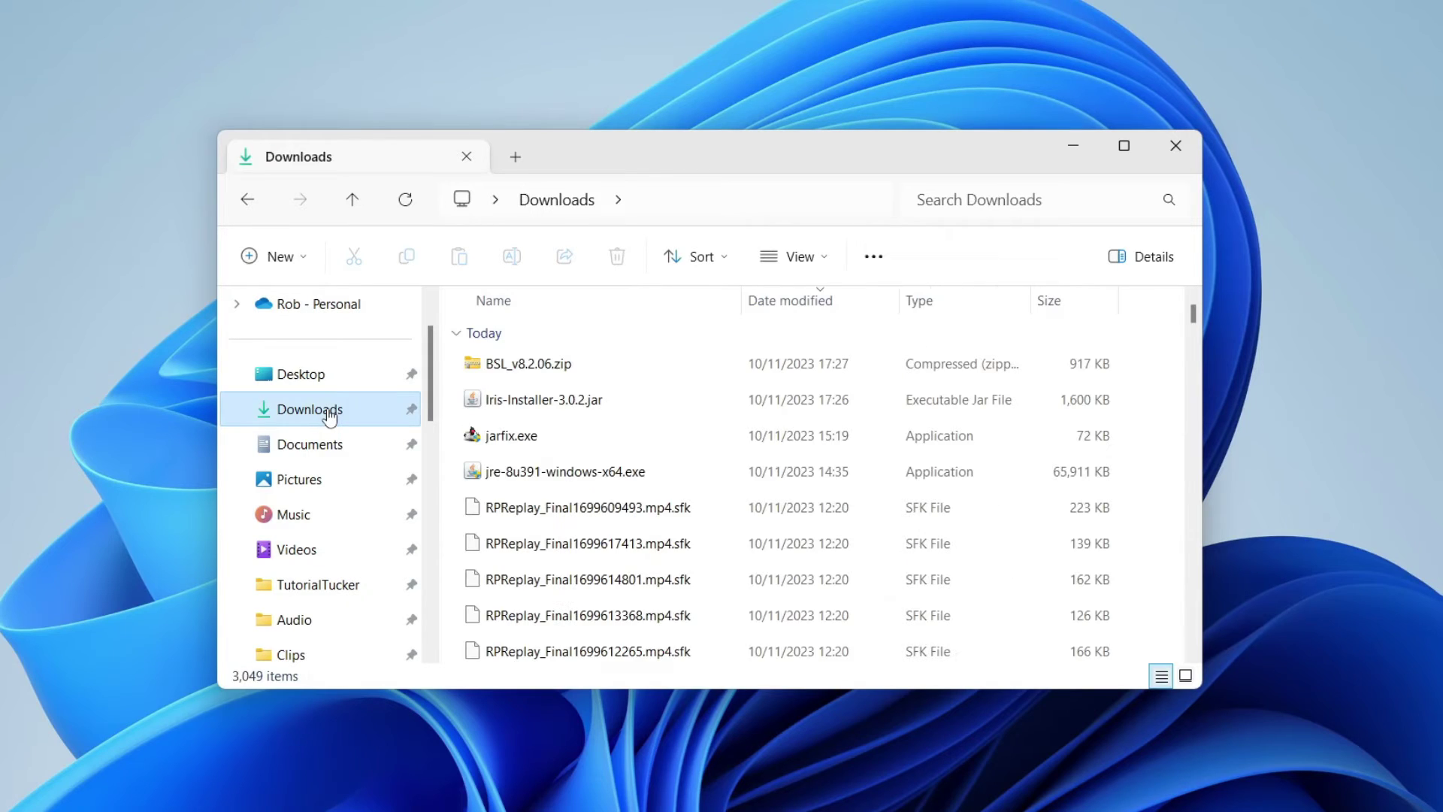
{"action": "left_click", "coordinate": [544, 408]}
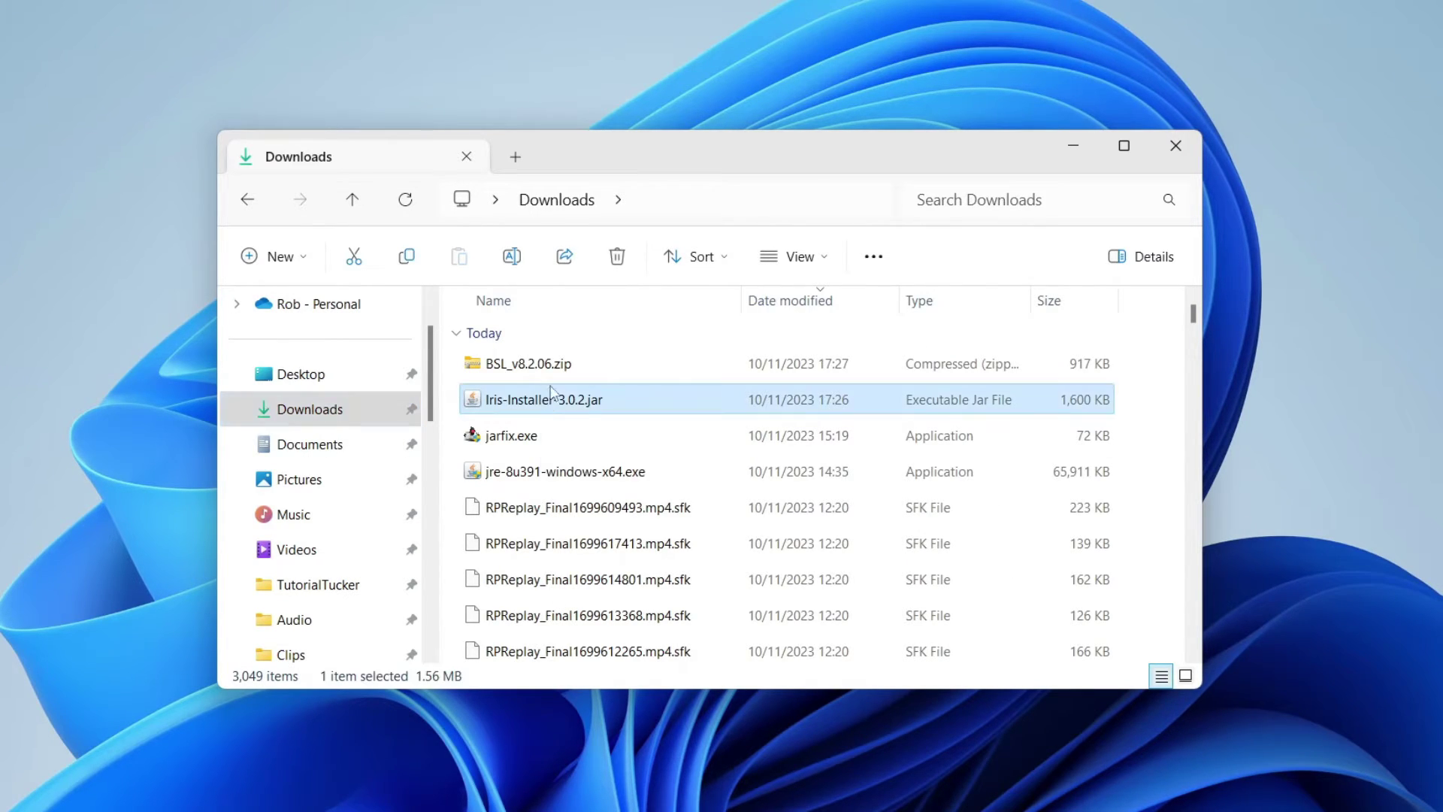
{"action": "left_click", "coordinate": [556, 366], "text": "ctrl"}
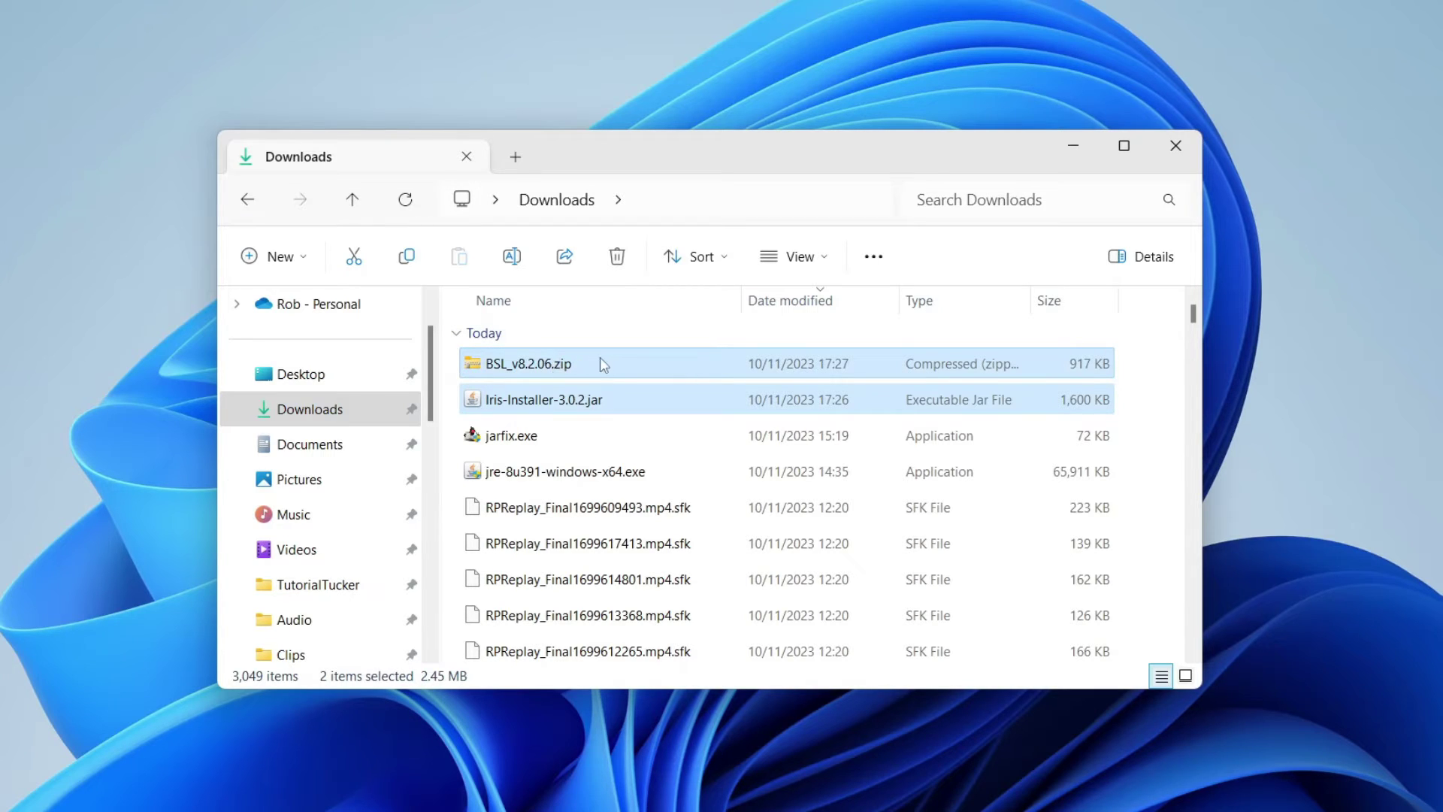
{"action": "left_click_drag", "start_coordinate": [615, 368], "coordinate": [45, 417]}
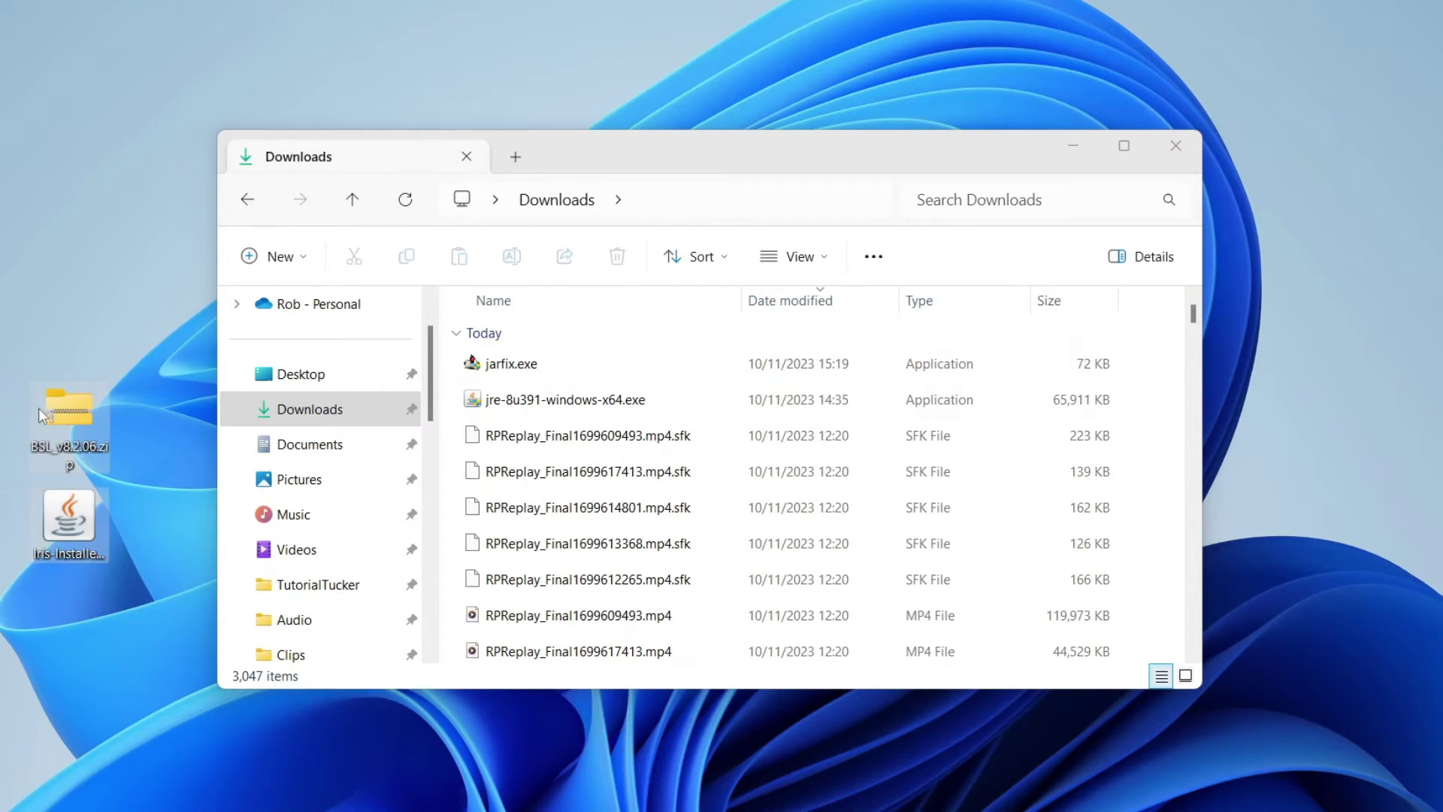
{"action": "left_click", "coordinate": [1167, 154]}
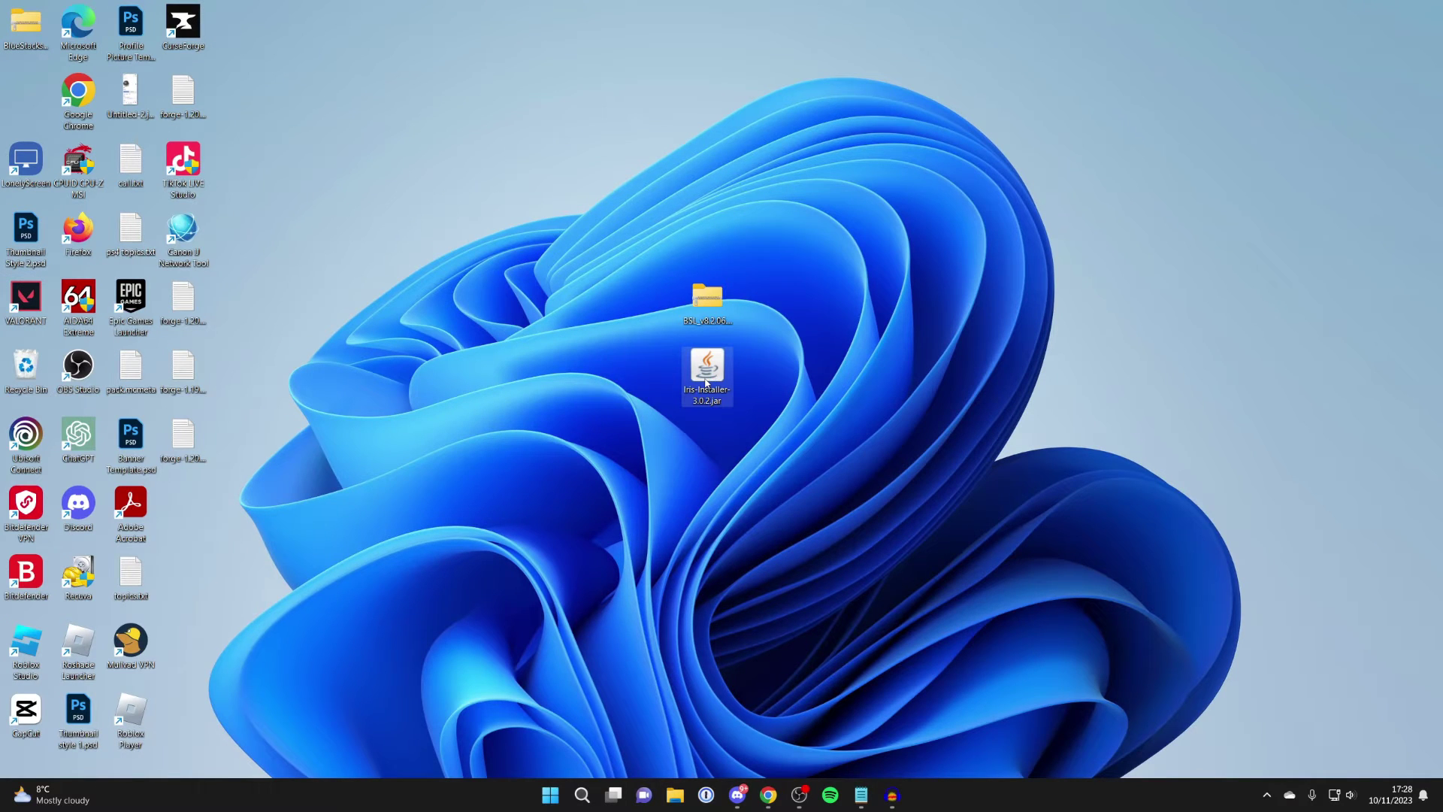
Step: Launch the Iris installer jar from the desktop, then return to Chrome's CurseForge page
{"action": "double_click", "coordinate": [707, 380]}
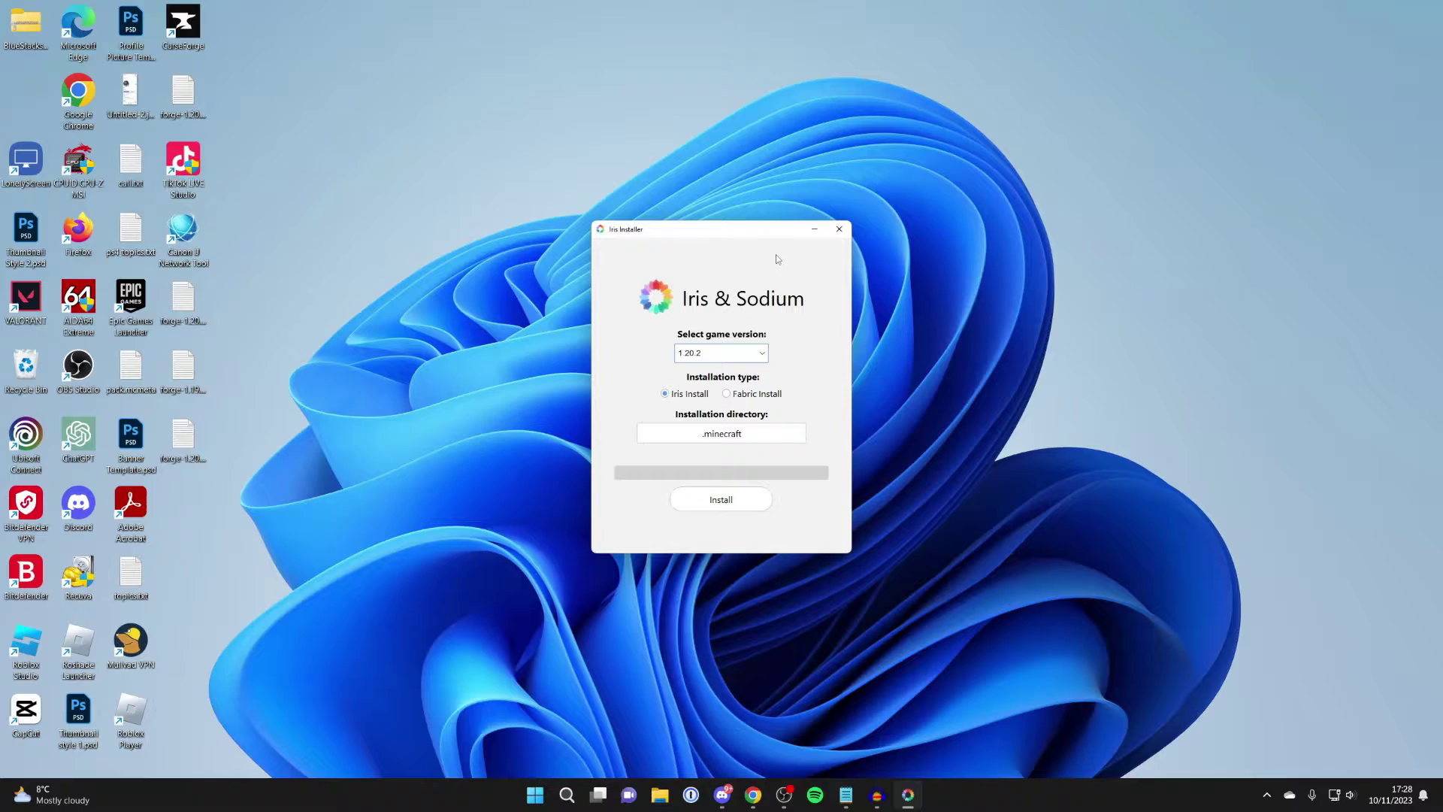
{"action": "left_click", "coordinate": [755, 796]}
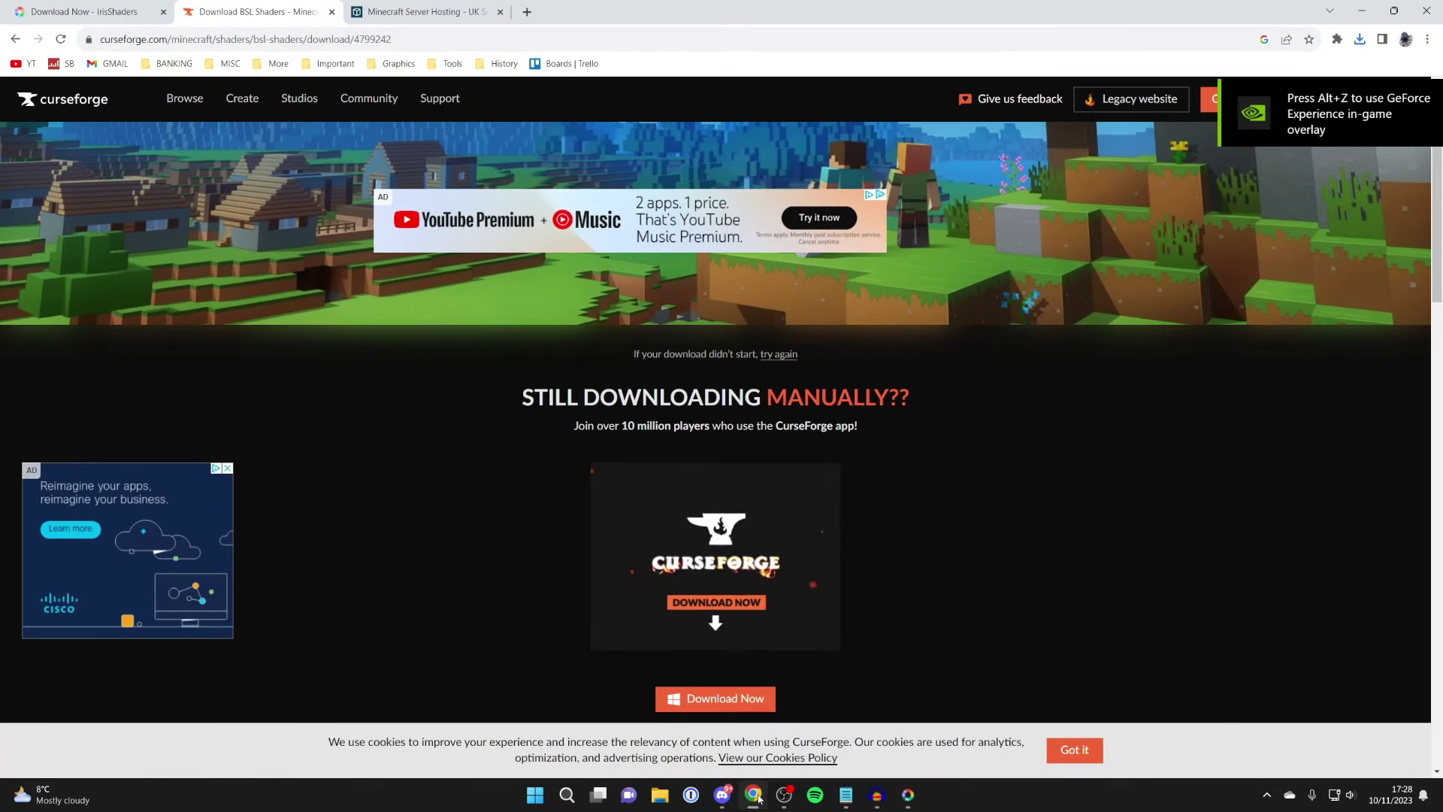
Step: Open java.com from the java search results, minimize Chrome, and close the Iris installer
{"action": "left_click", "coordinate": [426, 6]}
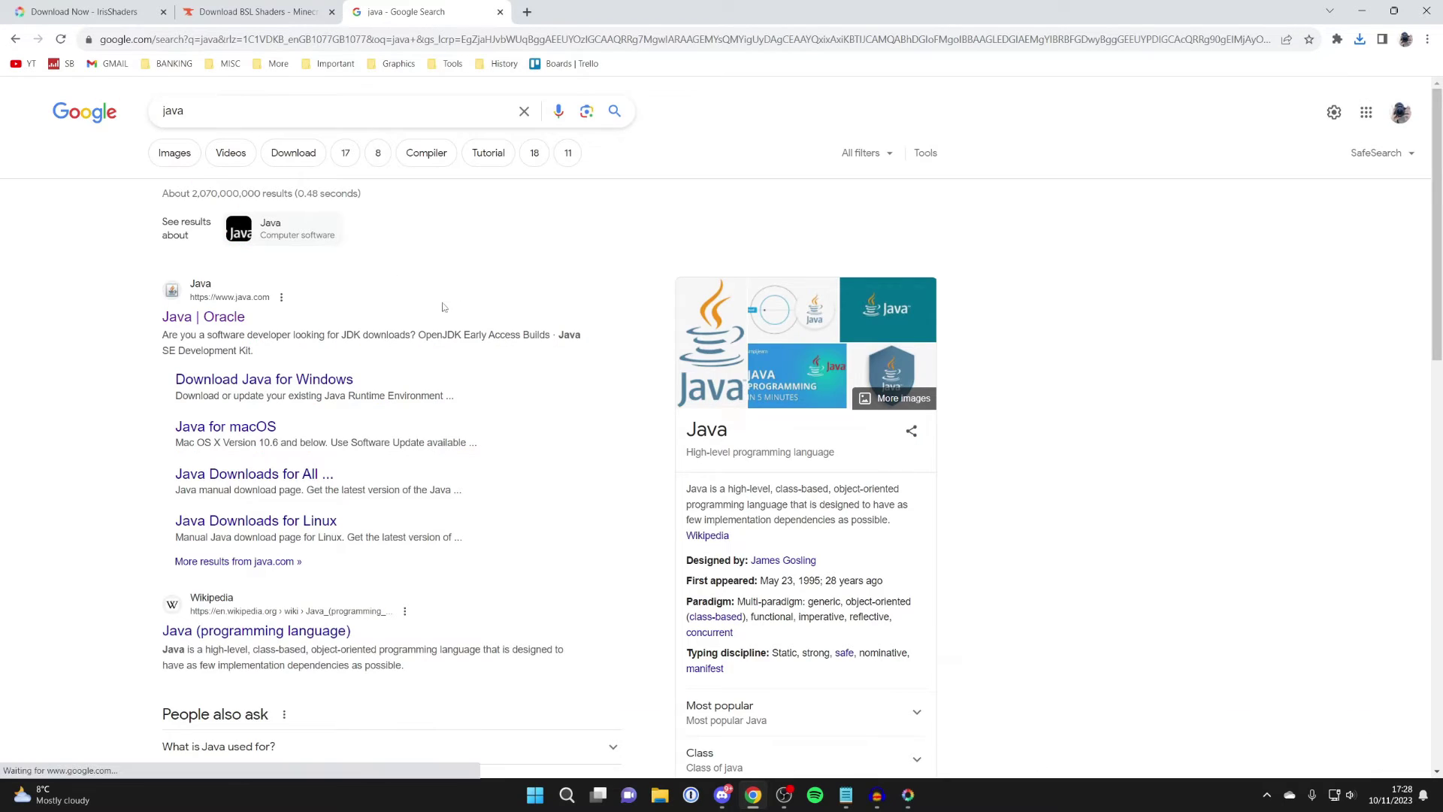
{"action": "left_click", "coordinate": [202, 318]}
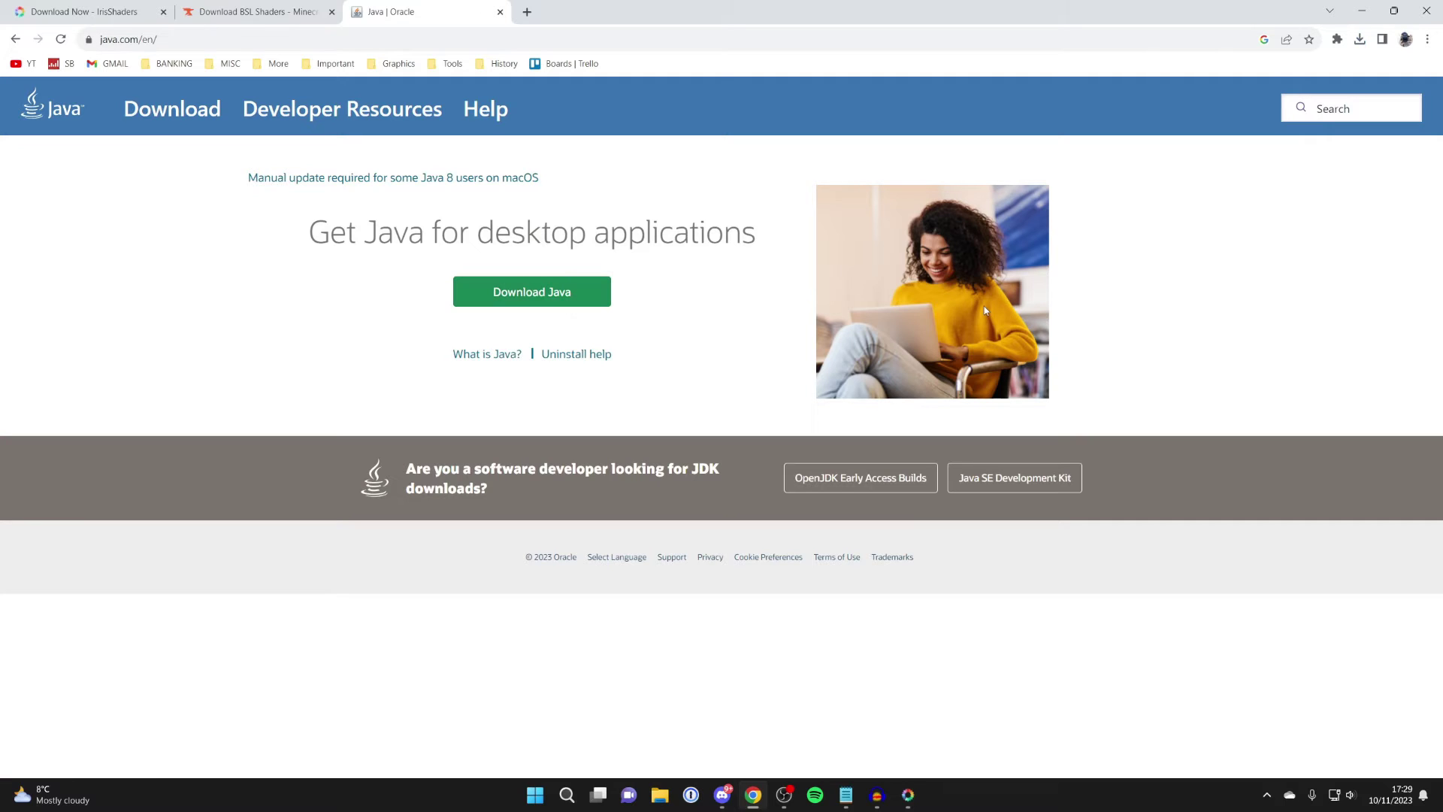
{"action": "left_click", "coordinate": [1361, 10]}
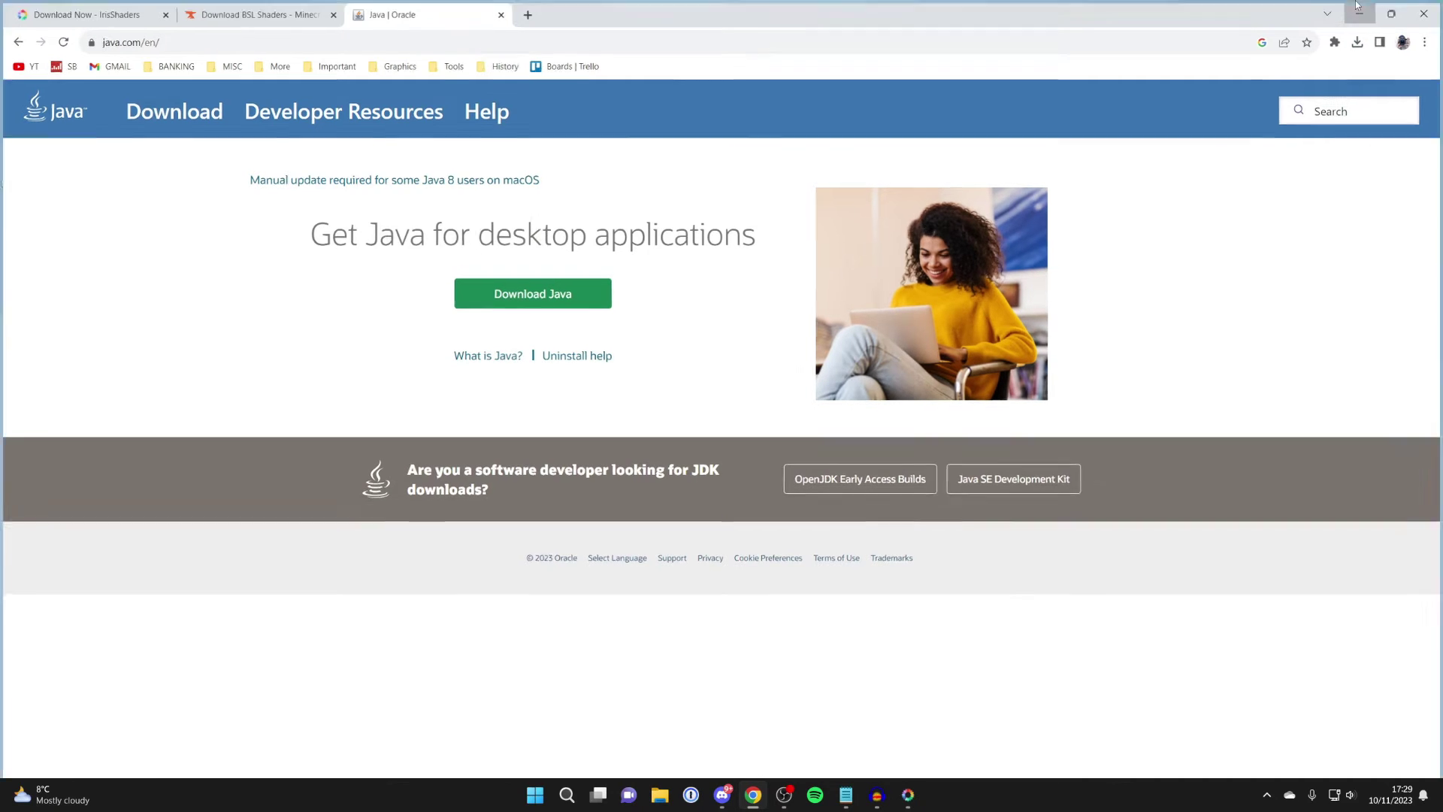
{"action": "left_click", "coordinate": [847, 234]}
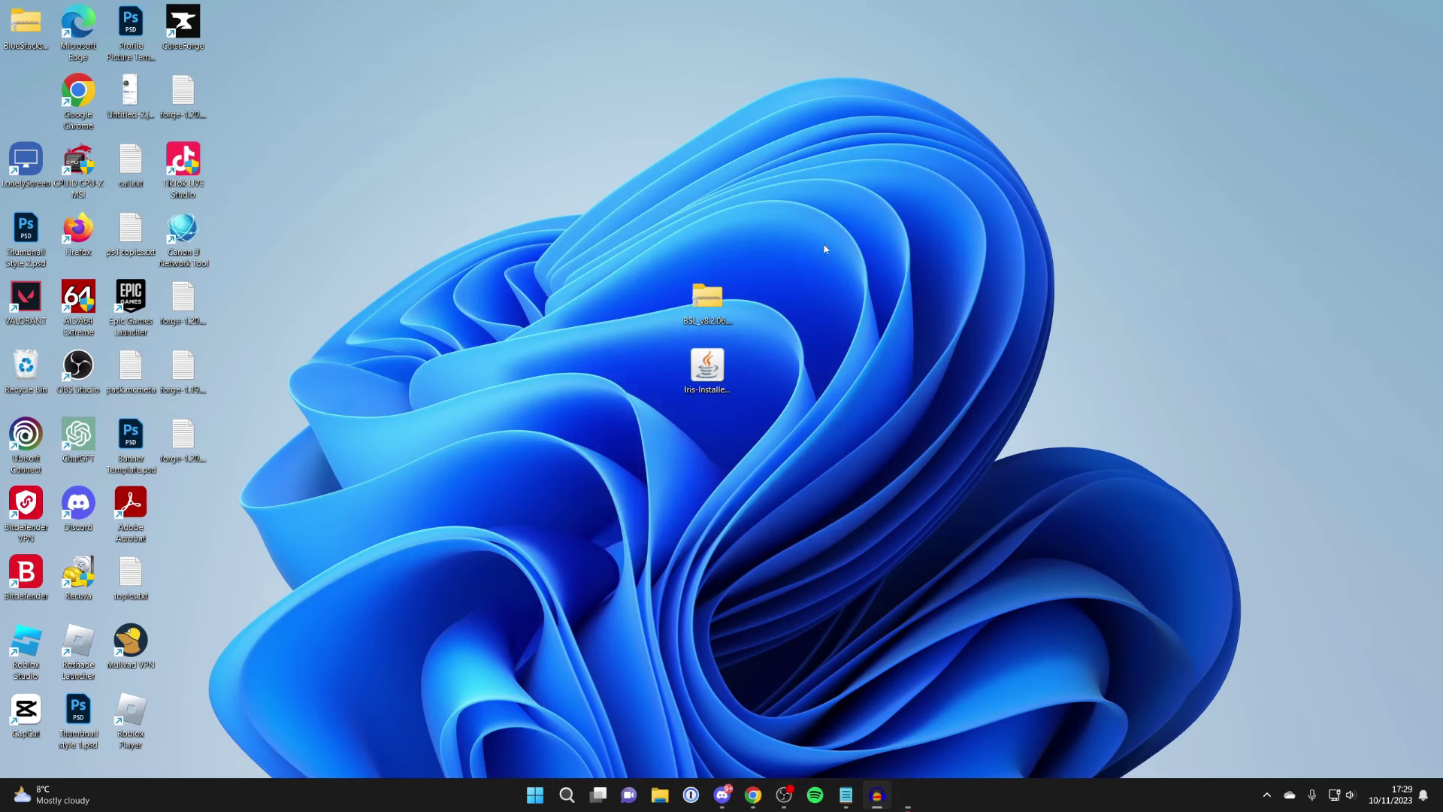
Step: Confirm Java(TM) Platform SE binary is the default app for Iris-Installer-3.0.2.jar, changing nothing
{"action": "right_click", "coordinate": [711, 370]}
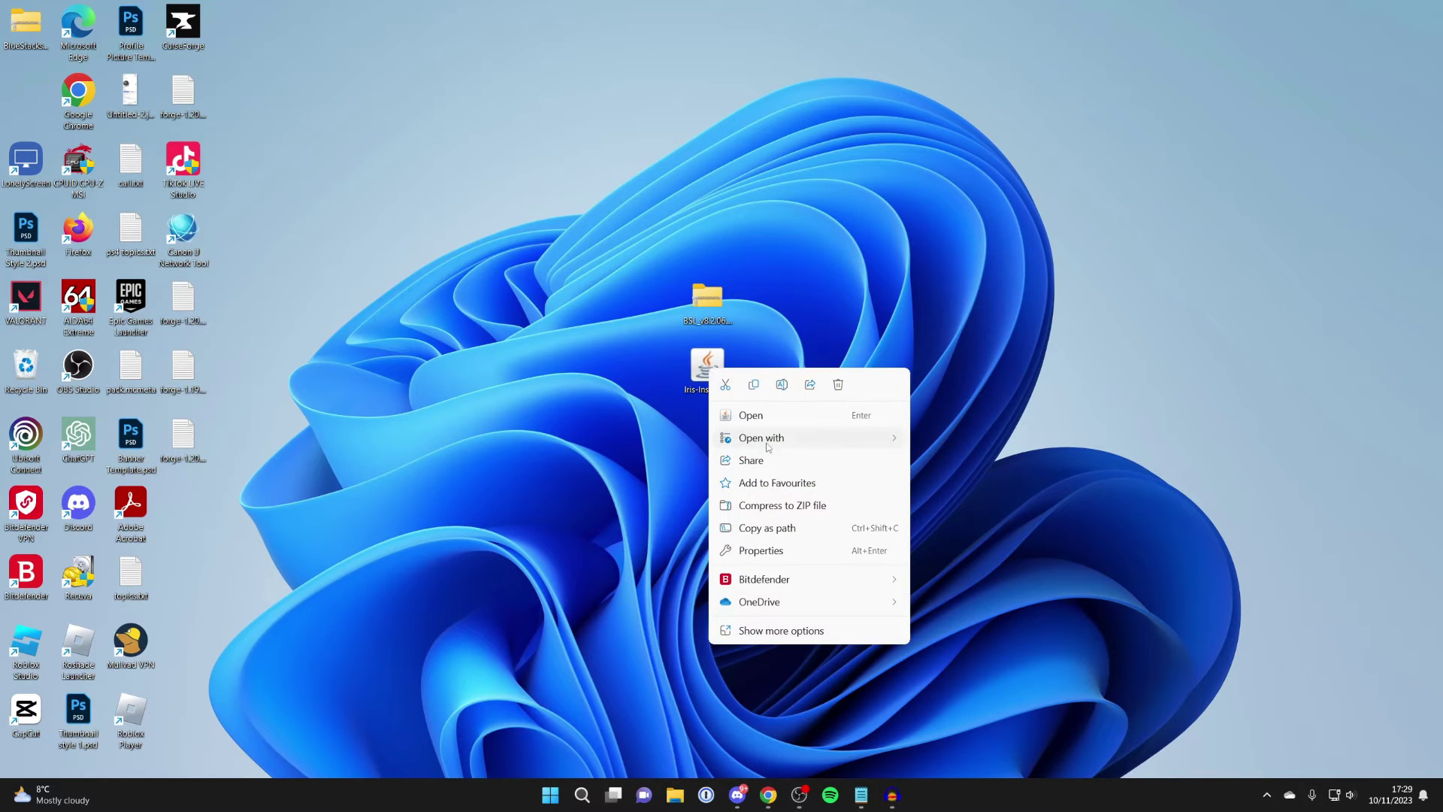
{"action": "mouse_move", "coordinate": [791, 444]}
{"action": "left_click", "coordinate": [991, 483]}
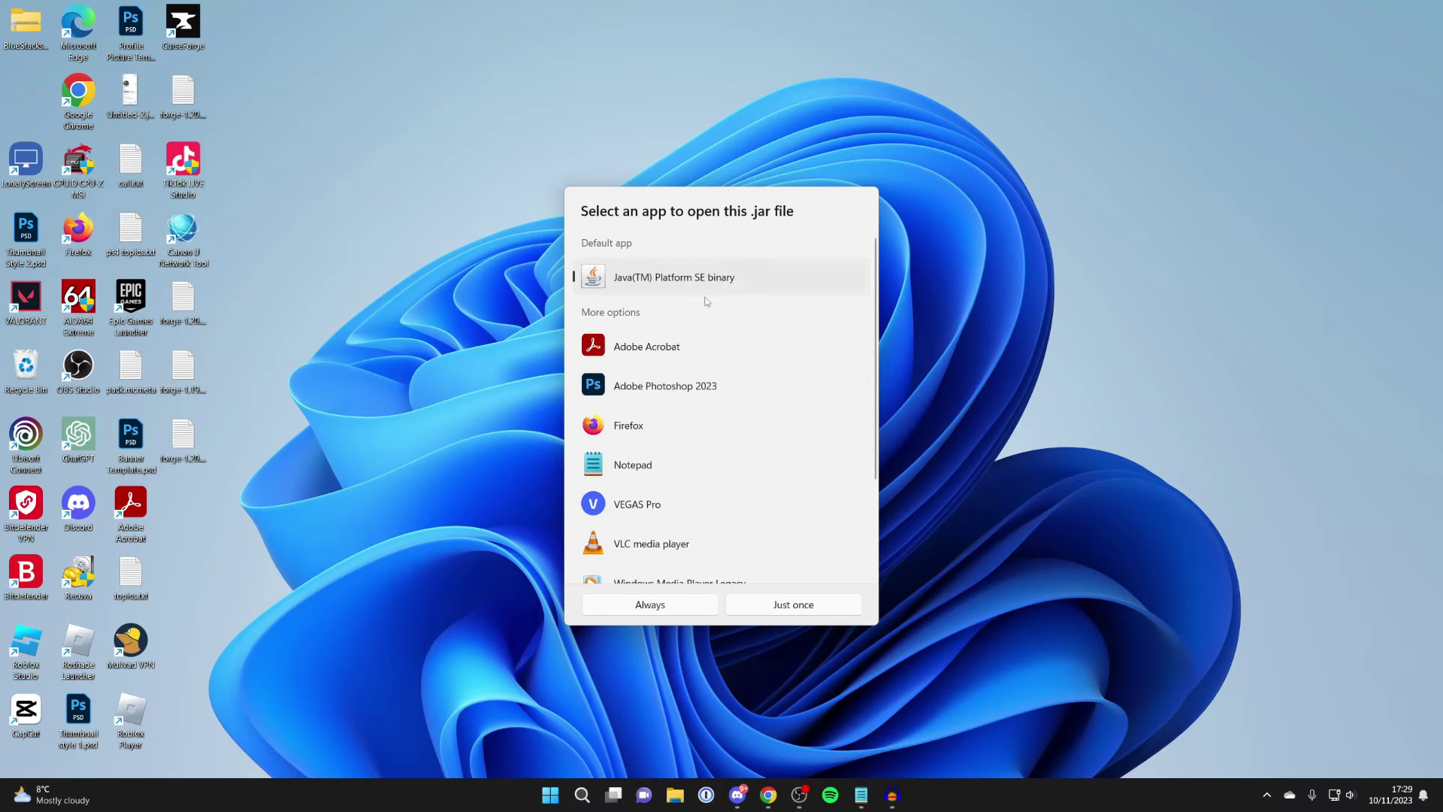
{"action": "scroll", "coordinate": [671, 338], "scroll_direction": "down", "scroll_amount": 3}
{"action": "scroll", "coordinate": [674, 361], "scroll_direction": "up", "scroll_amount": 3}
{"action": "left_click", "coordinate": [490, 305]}
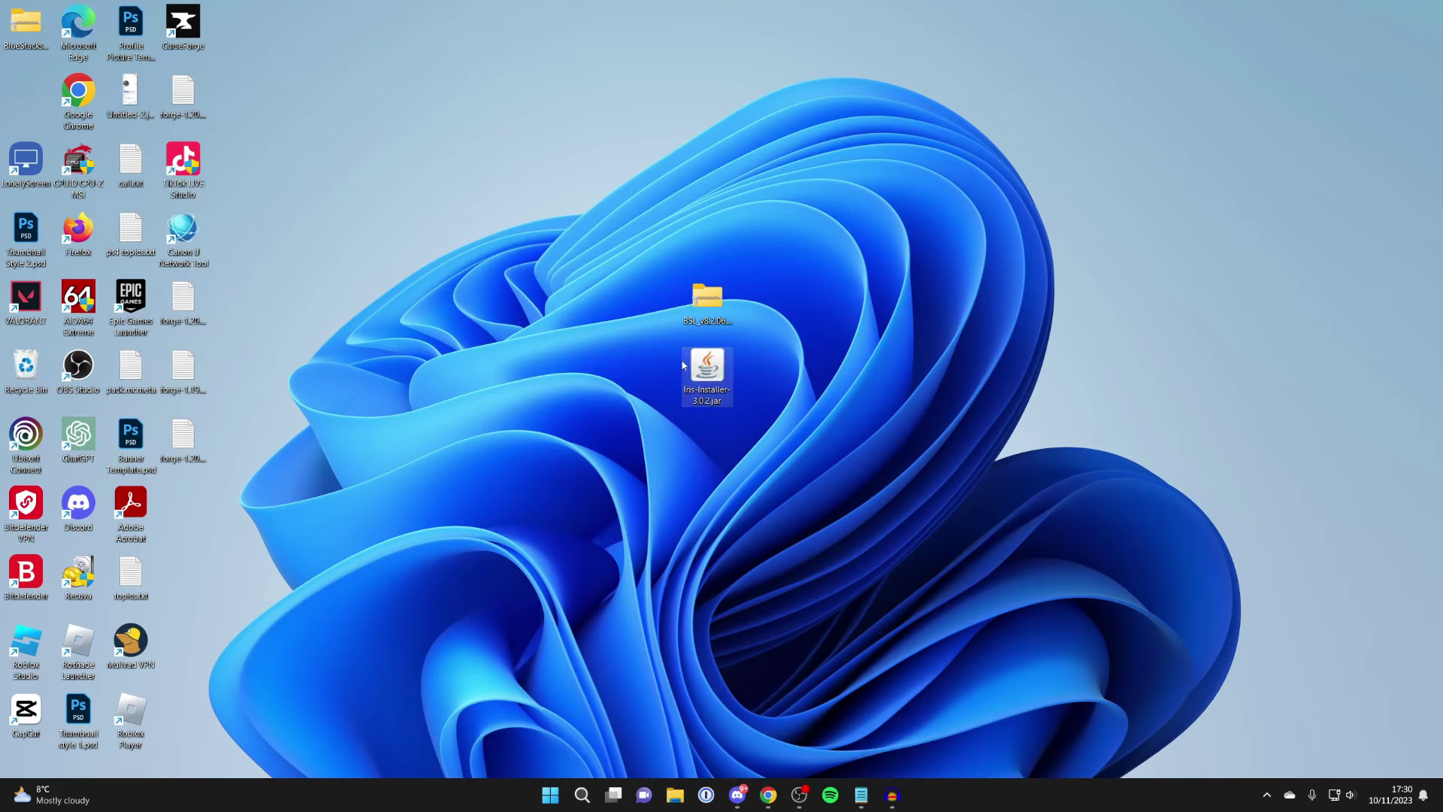
Step: Run the Iris installer with game version 1.20.2 and Iris Install, then close it
{"action": "double_click", "coordinate": [711, 360]}
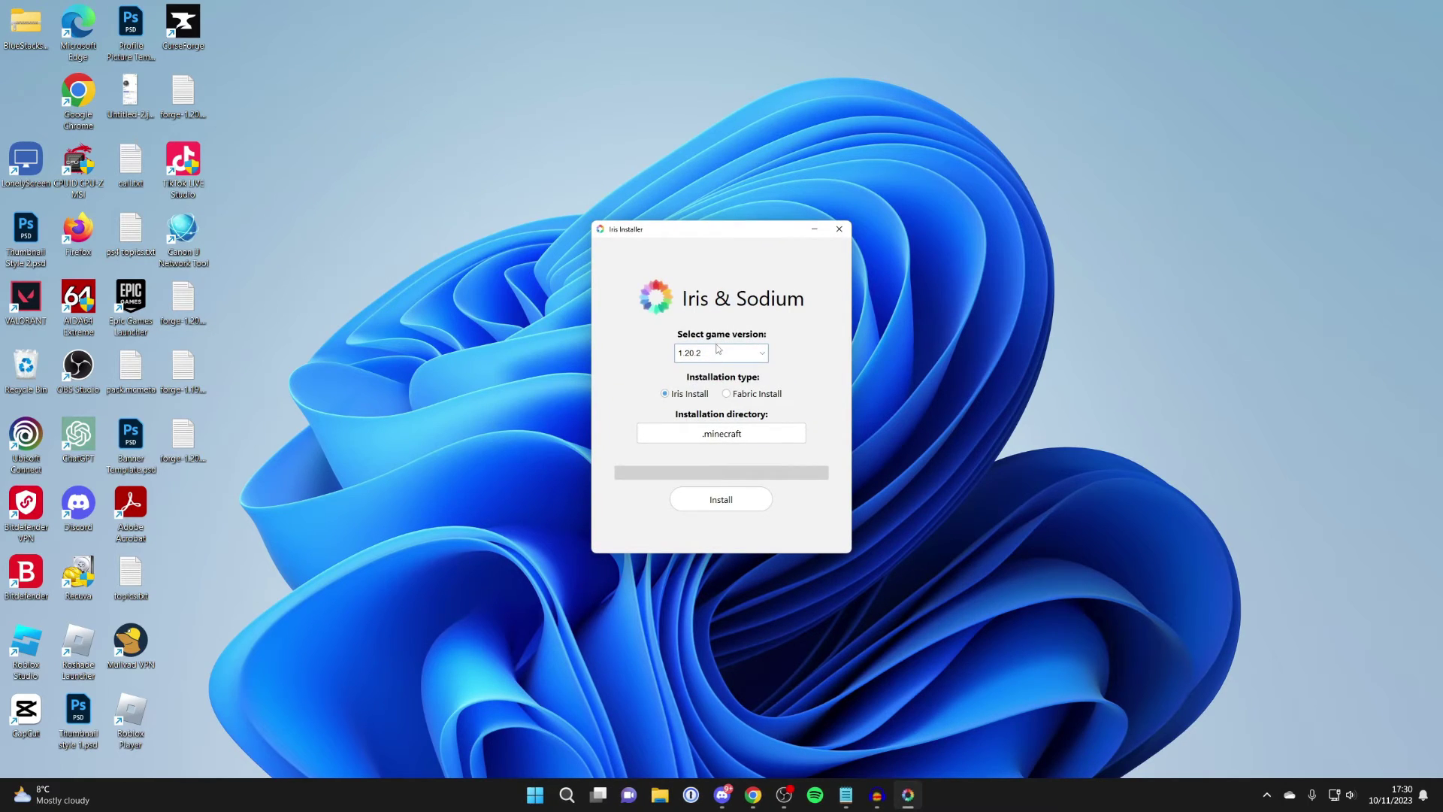
{"action": "left_click", "coordinate": [718, 351]}
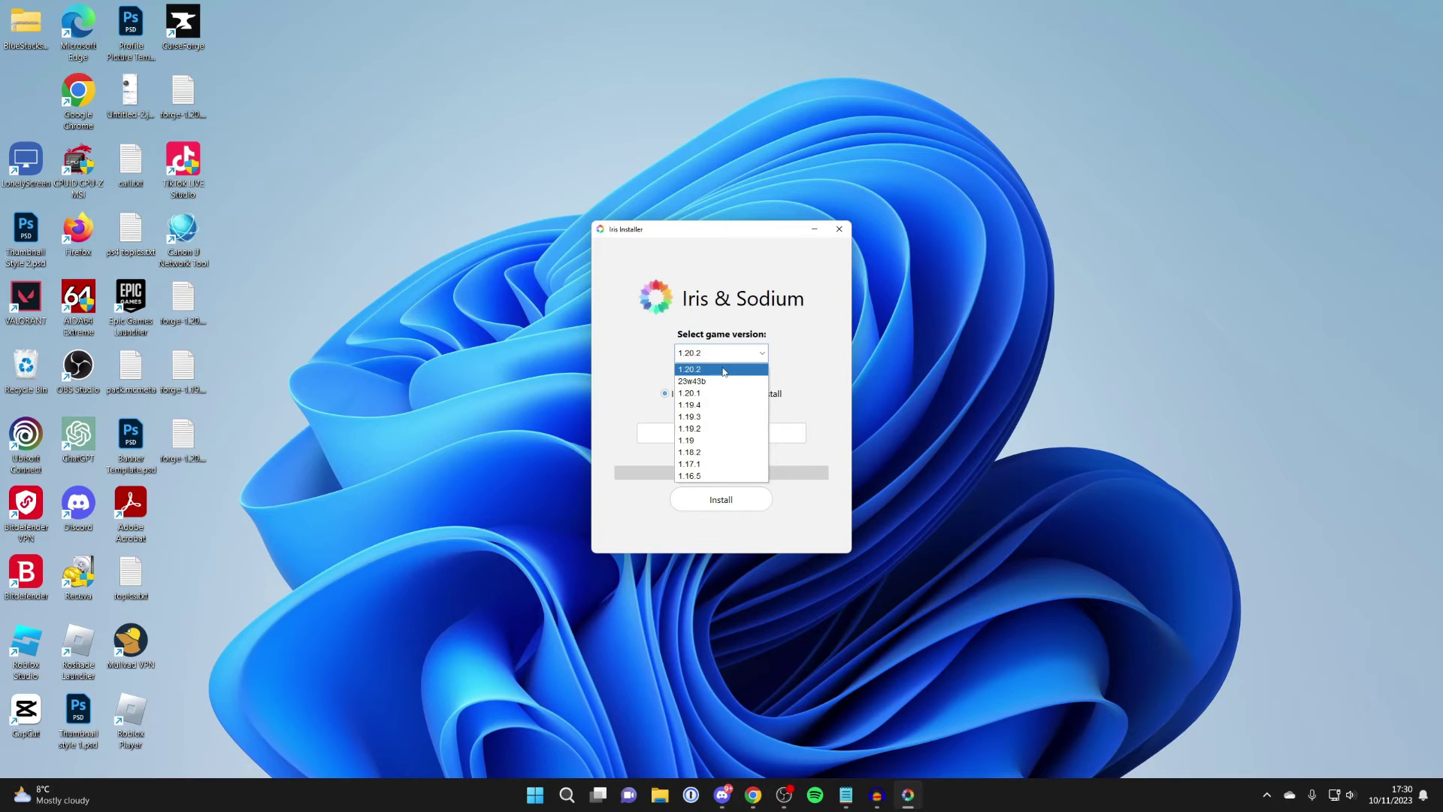
{"action": "left_click", "coordinate": [685, 372]}
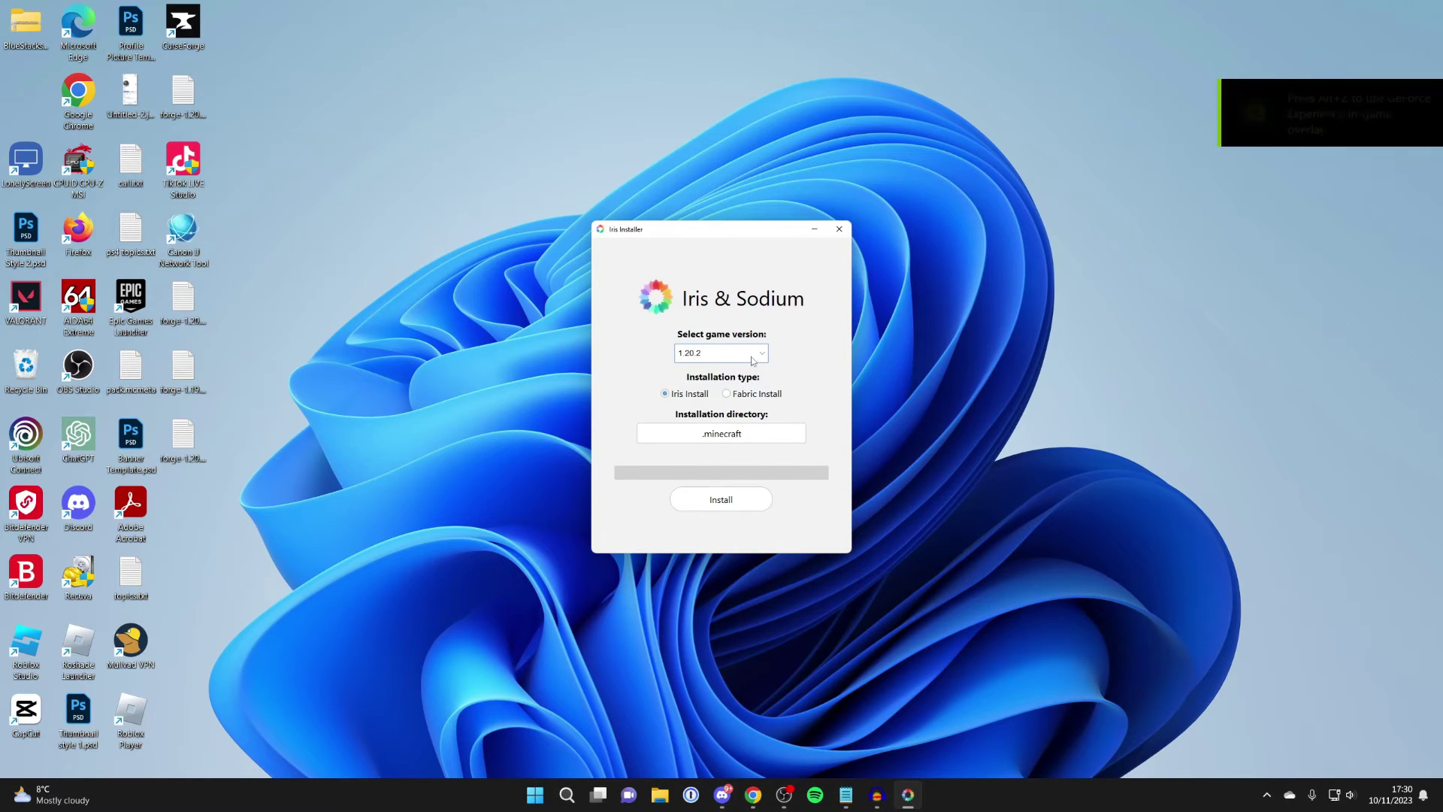
{"action": "left_click", "coordinate": [723, 500]}
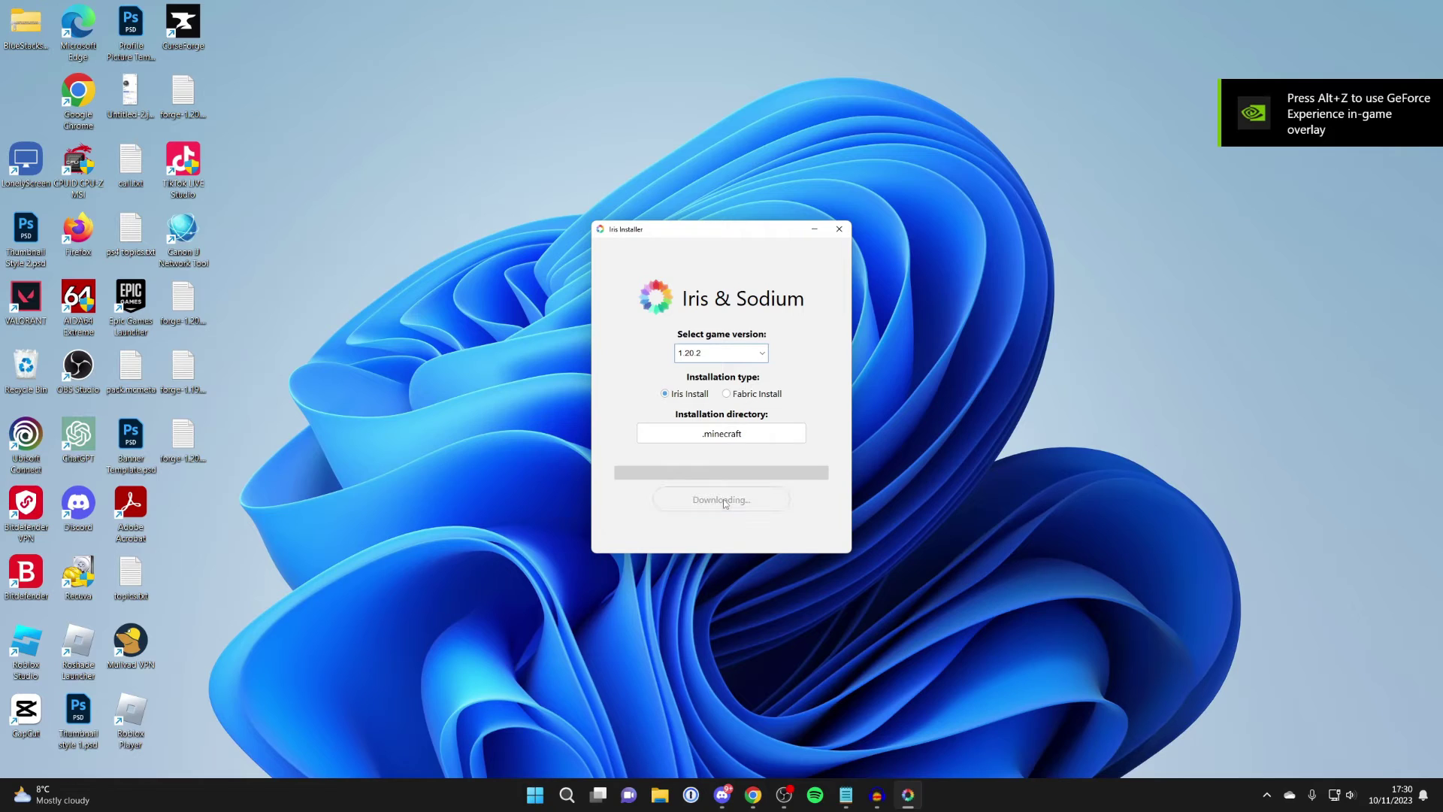
{"action": "left_click", "coordinate": [840, 229]}
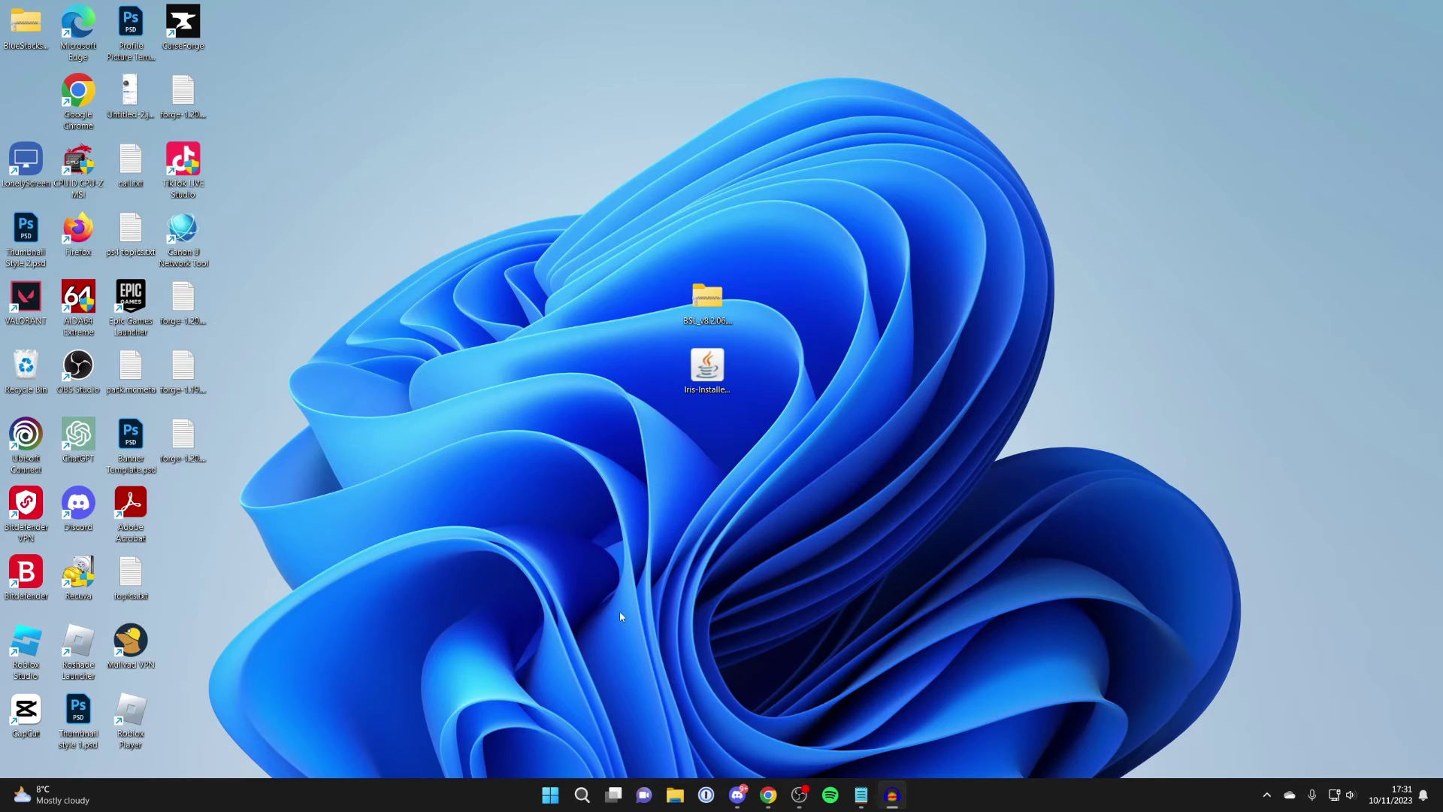
Step: Open the AppData Roaming folder by running %appdata% from the Run dialog
{"action": "left_click", "coordinate": [583, 795]}
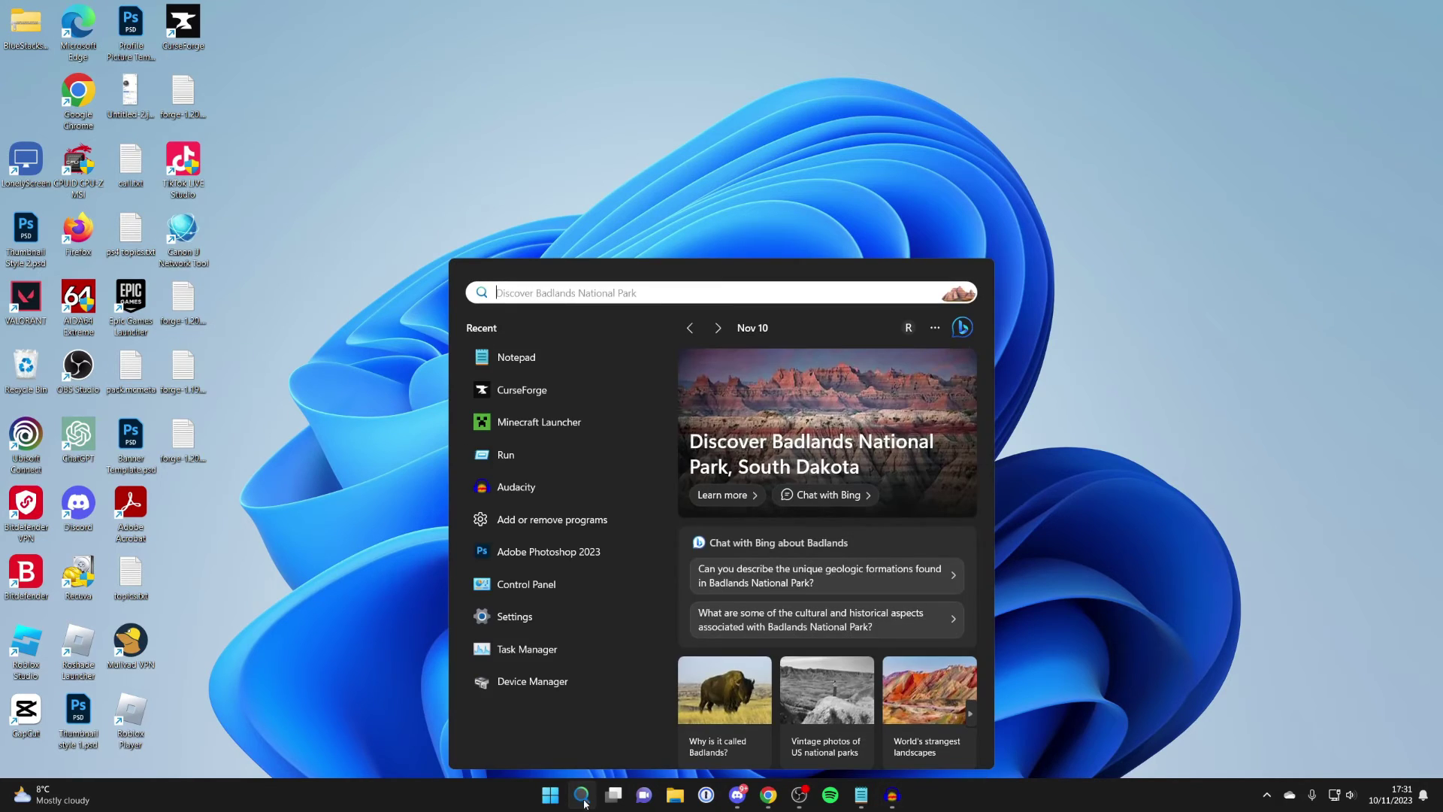
{"action": "type", "text": "run"}
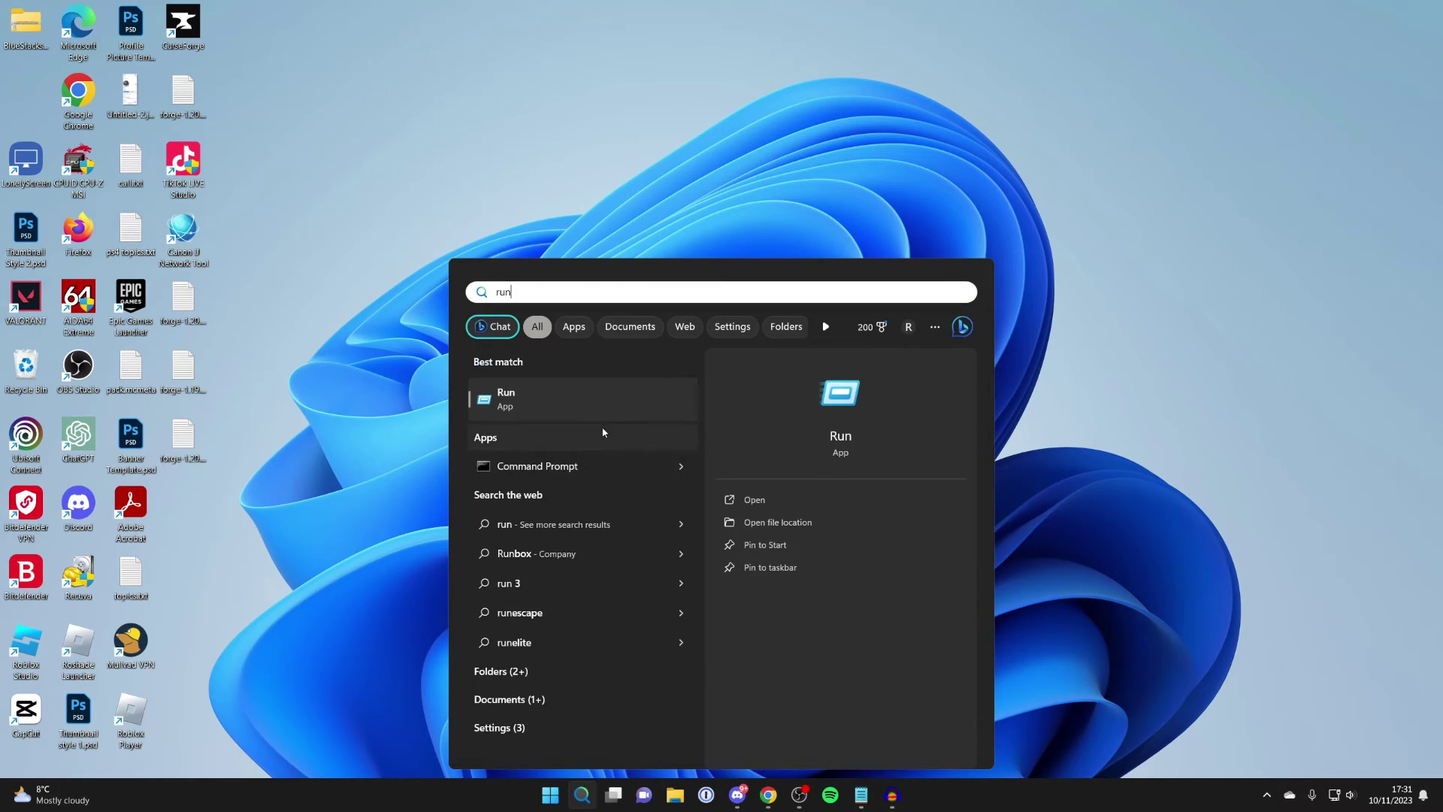
{"action": "left_click", "coordinate": [598, 392]}
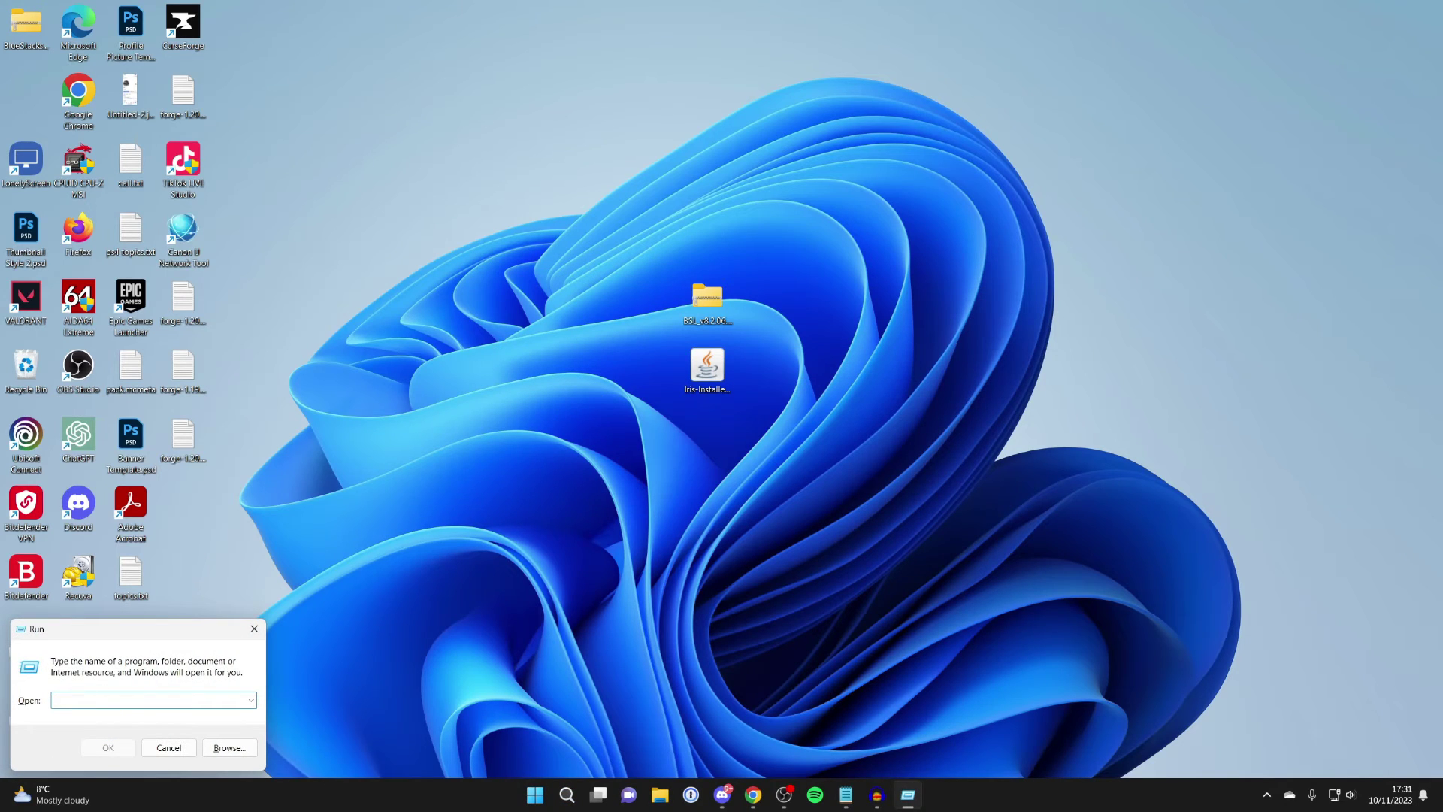
{"action": "type", "text": "%appda"}
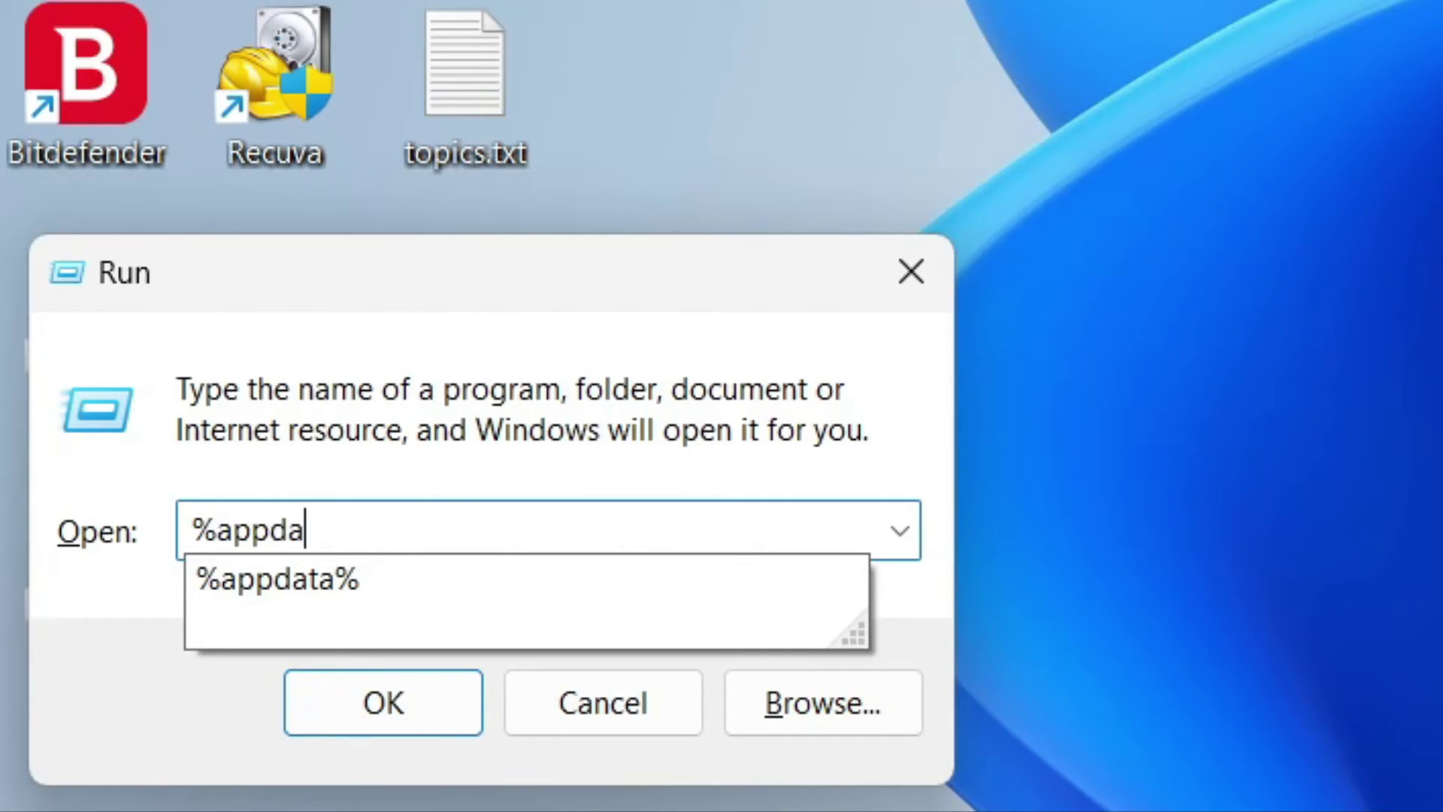
{"action": "type", "text": "ta%"}
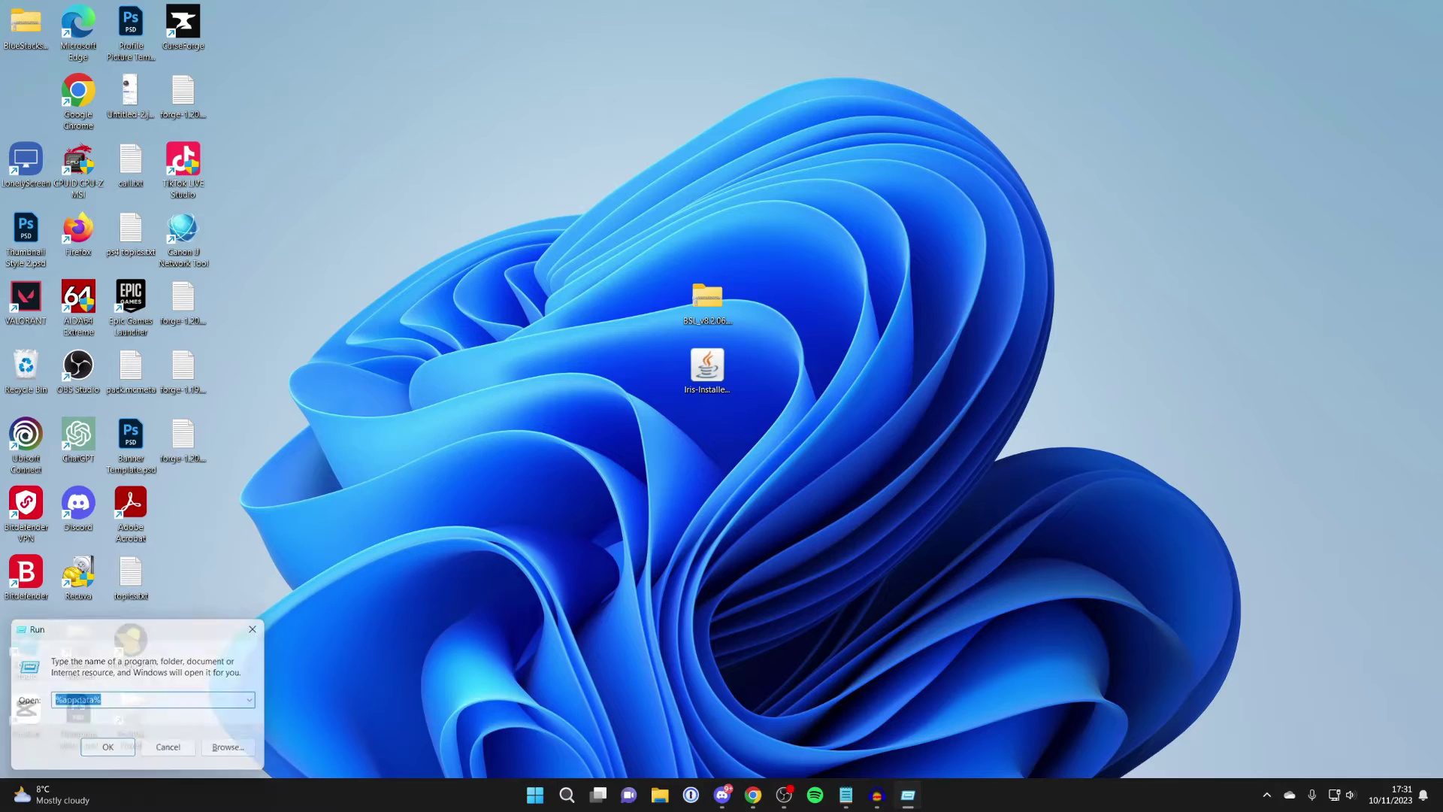
{"action": "key", "text": "Return"}
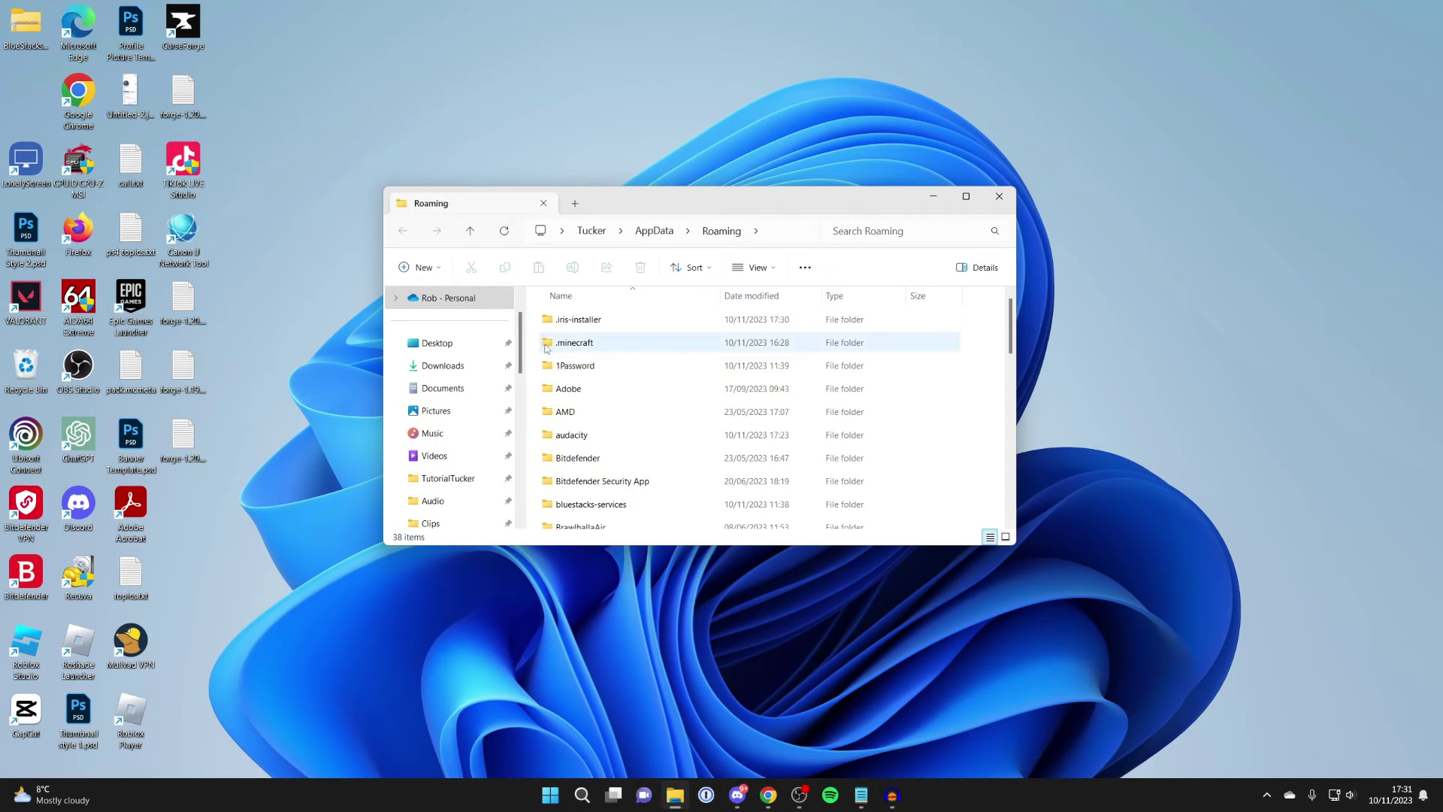
Step: Open the .minecraft folder and select its shaderpacks folder
{"action": "double_click", "coordinate": [574, 342]}
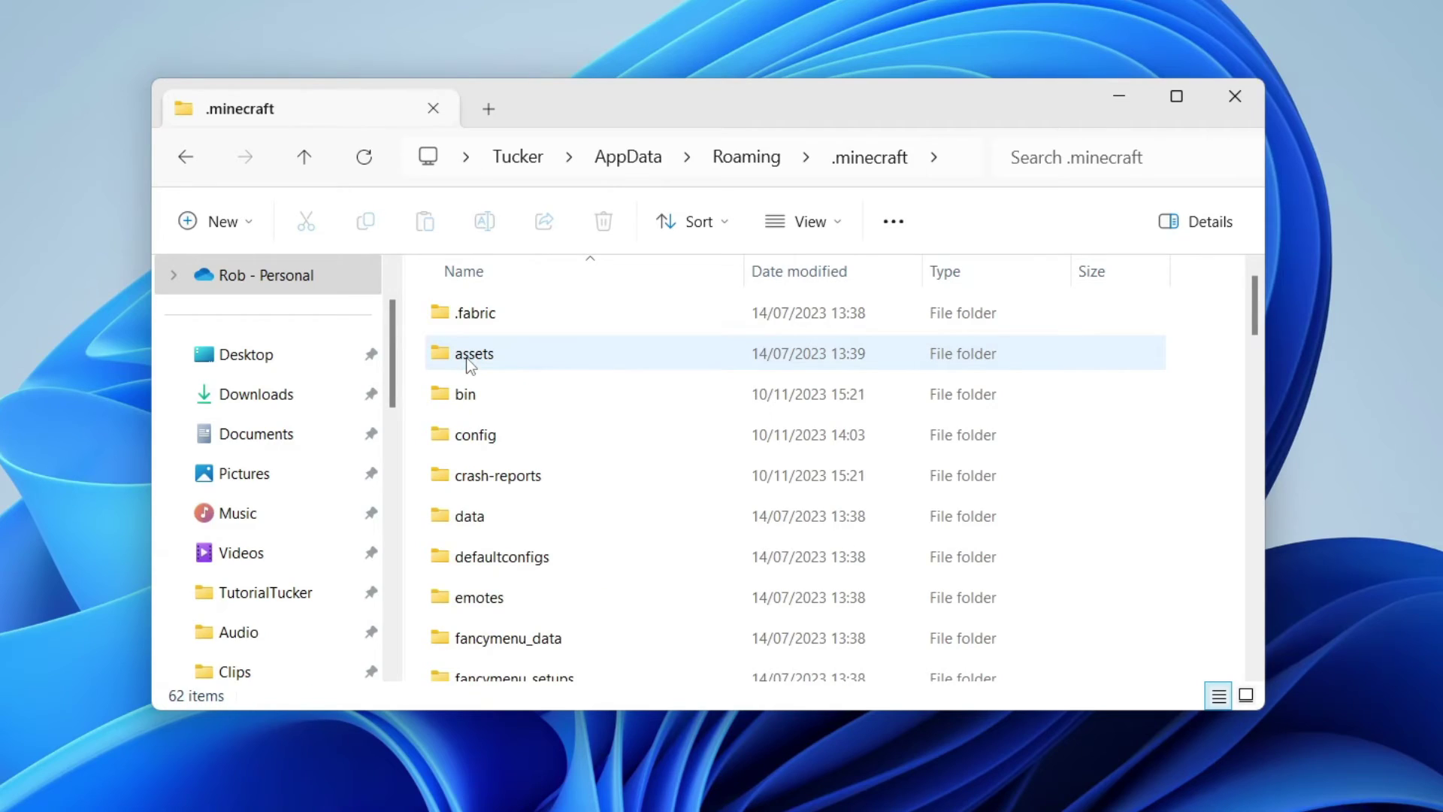
{"action": "left_click", "coordinate": [646, 435]}
{"action": "scroll", "coordinate": [646, 435], "scroll_direction": "down", "scroll_amount": 7}
{"action": "left_click", "coordinate": [647, 437]}
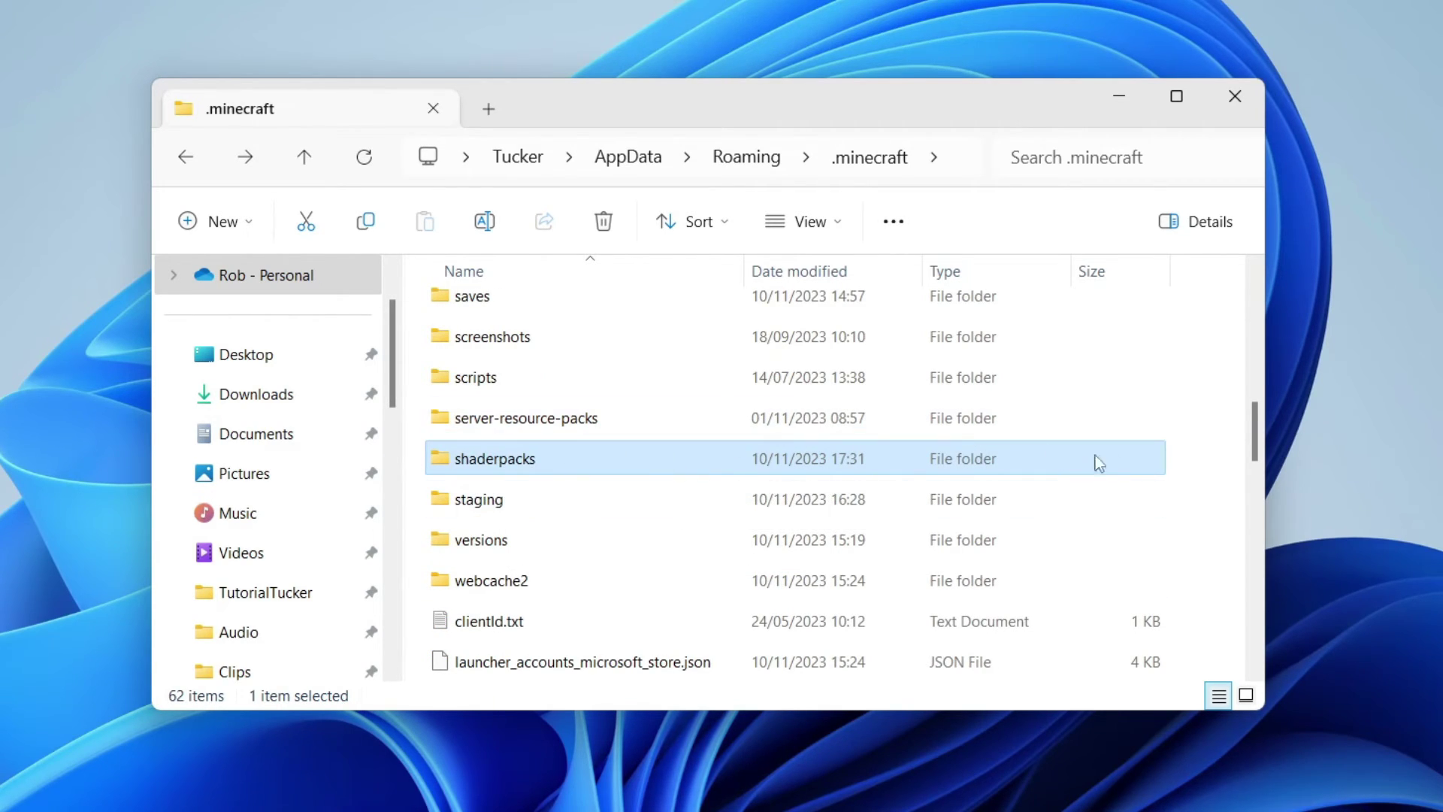
{"action": "right_click", "coordinate": [1207, 459]}
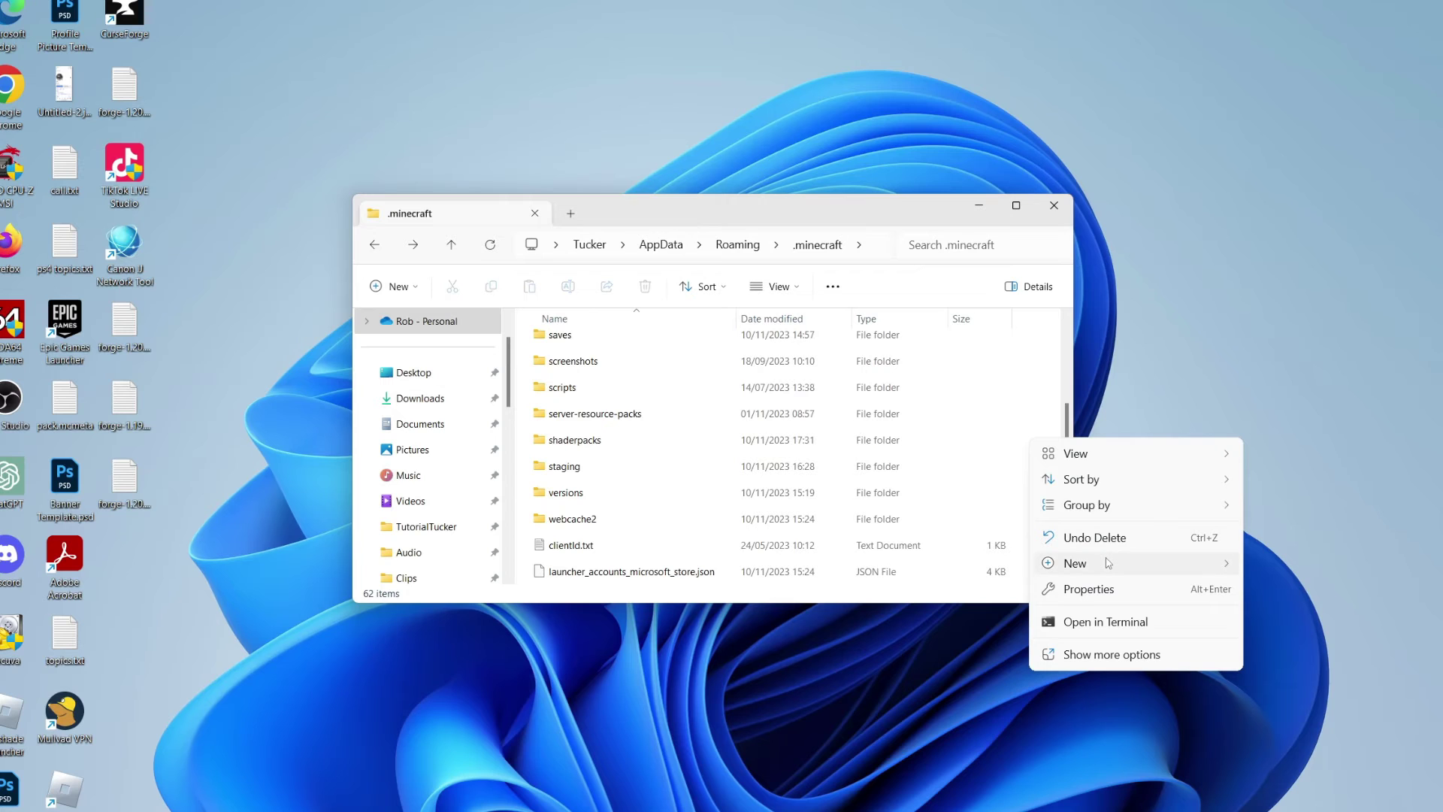
{"action": "mouse_move", "coordinate": [1317, 648]}
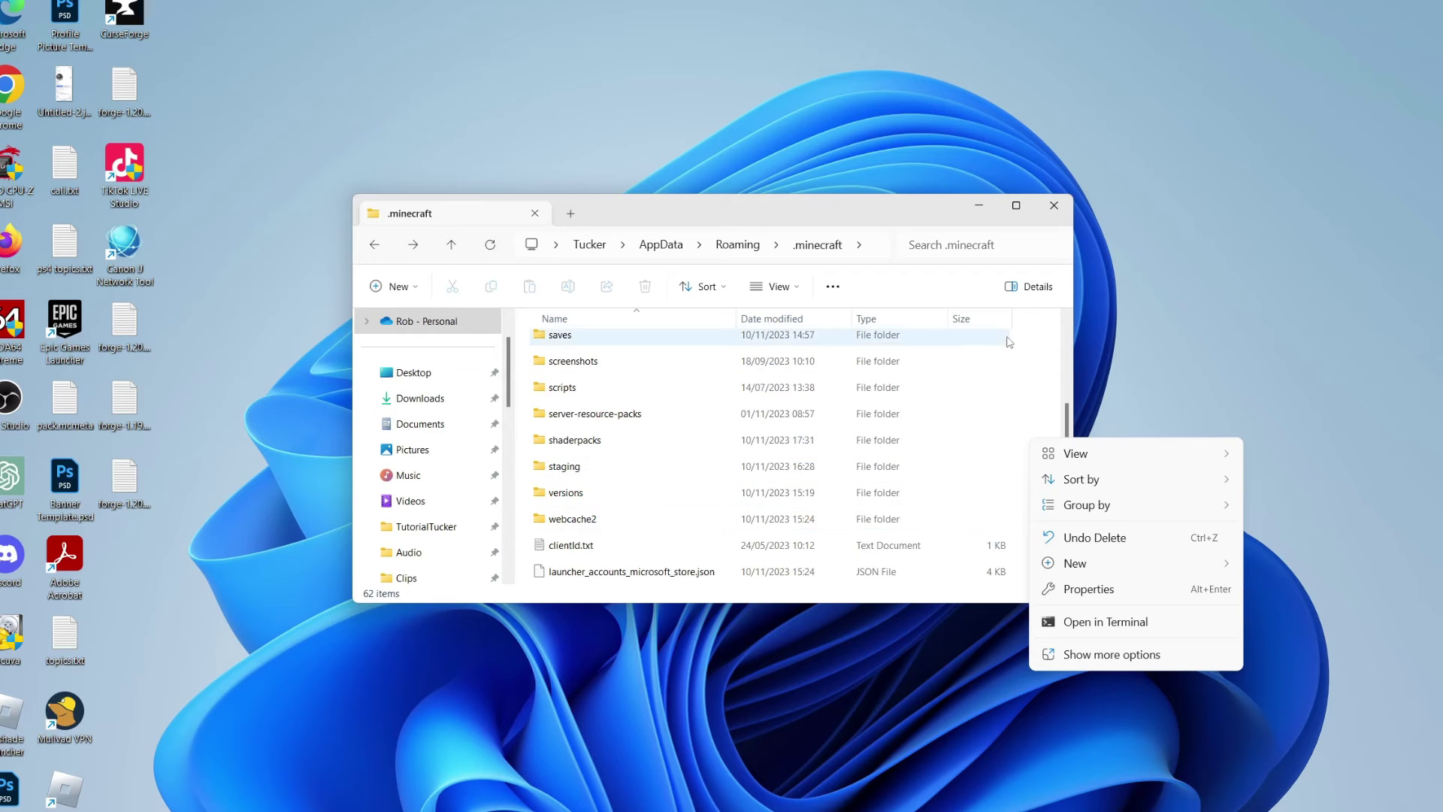
{"action": "left_click", "coordinate": [1037, 374]}
Step: Open shaderpacks and drag BSL_v8.2.06.zip from the desktop into it
{"action": "left_click_drag", "start_coordinate": [874, 219], "coordinate": [1090, 202]}
{"action": "double_click", "coordinate": [842, 422]}
{"action": "left_click_drag", "start_coordinate": [843, 205], "coordinate": [674, 419]}
{"action": "left_click", "coordinate": [727, 320]}
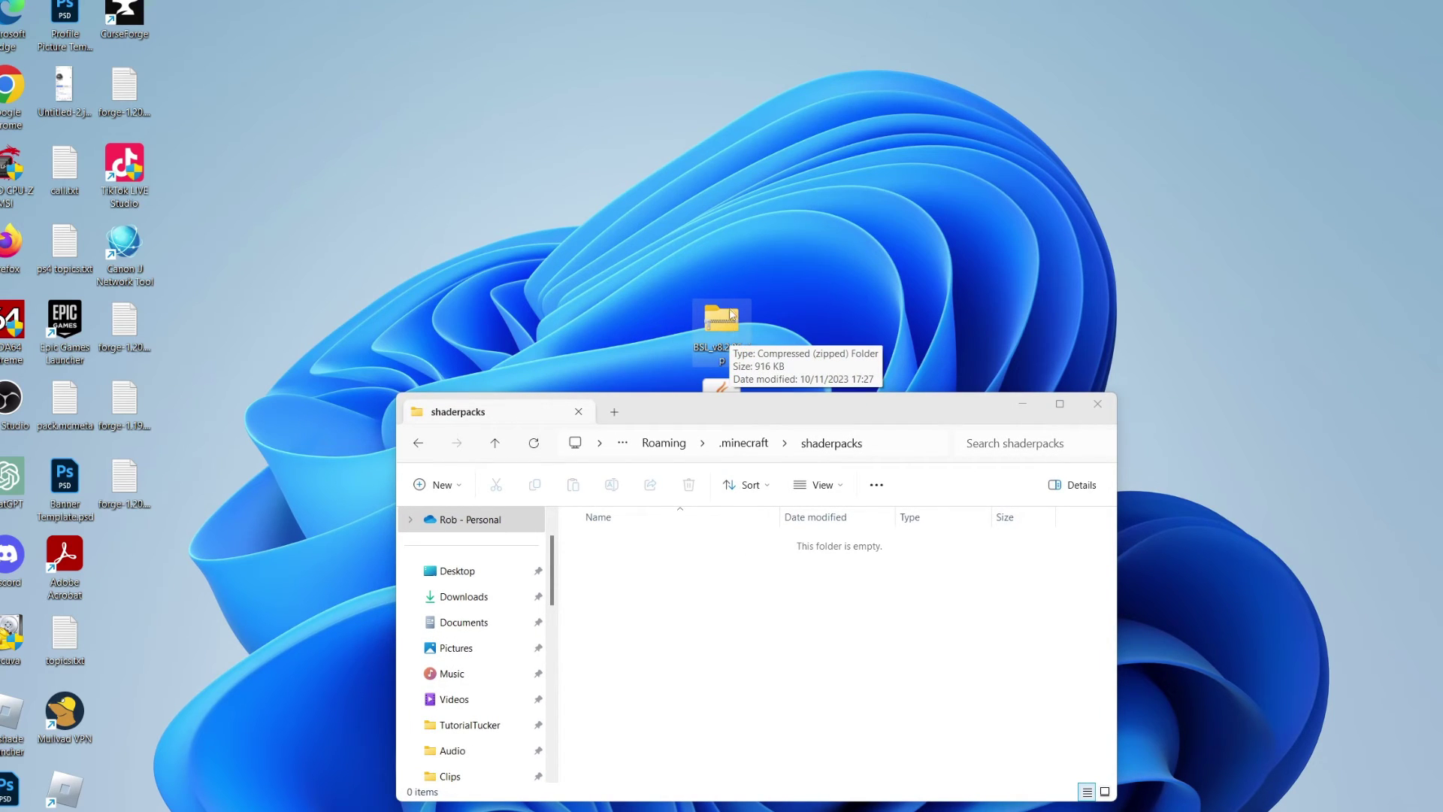
{"action": "left_click_drag", "start_coordinate": [728, 320], "coordinate": [734, 619]}
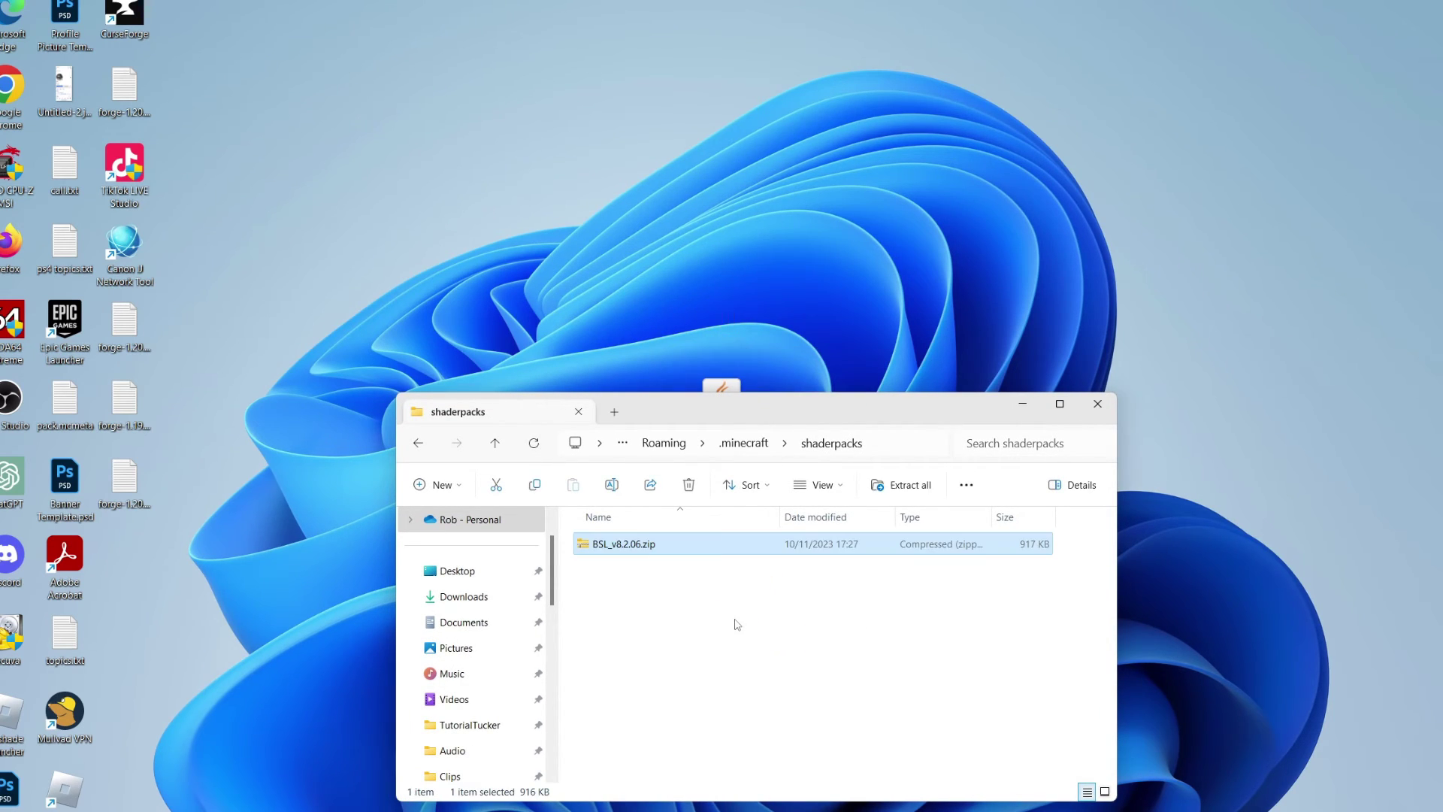
Step: Close the shaderpacks window and choose the Iris & Sodium for 1.20.2 installation in Minecraft Launcher
{"action": "left_click", "coordinate": [1106, 412]}
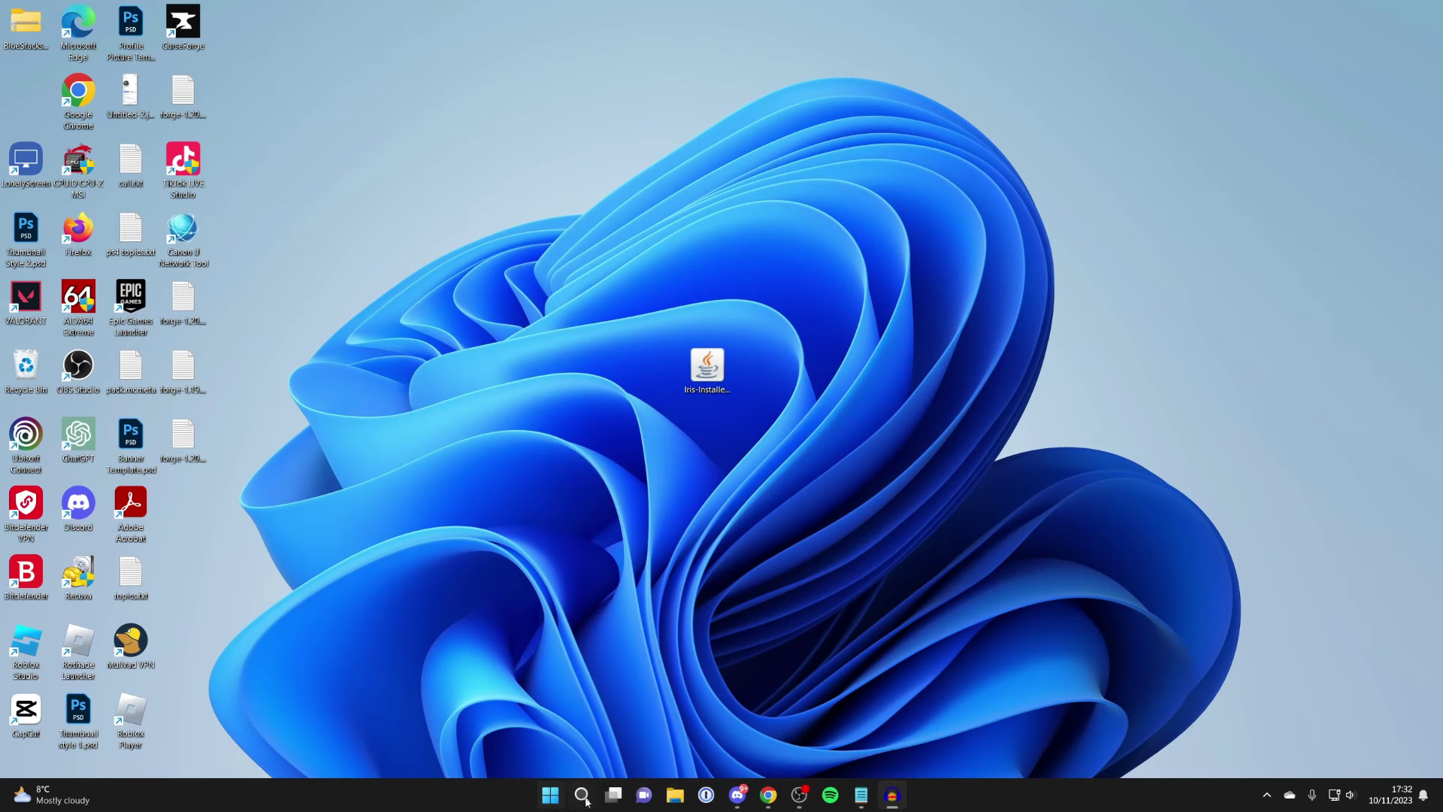
{"action": "left_click", "coordinate": [583, 797]}
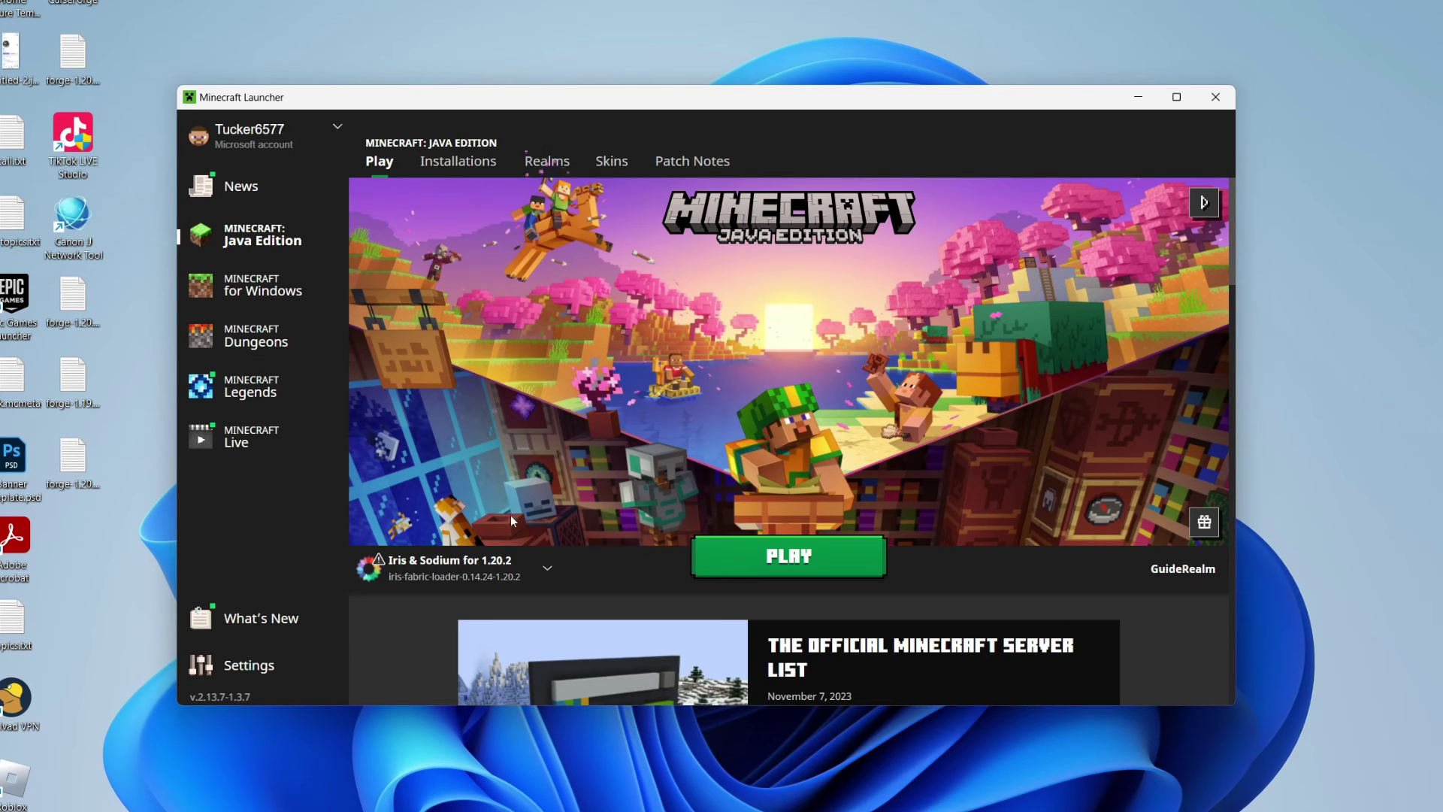
{"action": "left_click", "coordinate": [453, 565]}
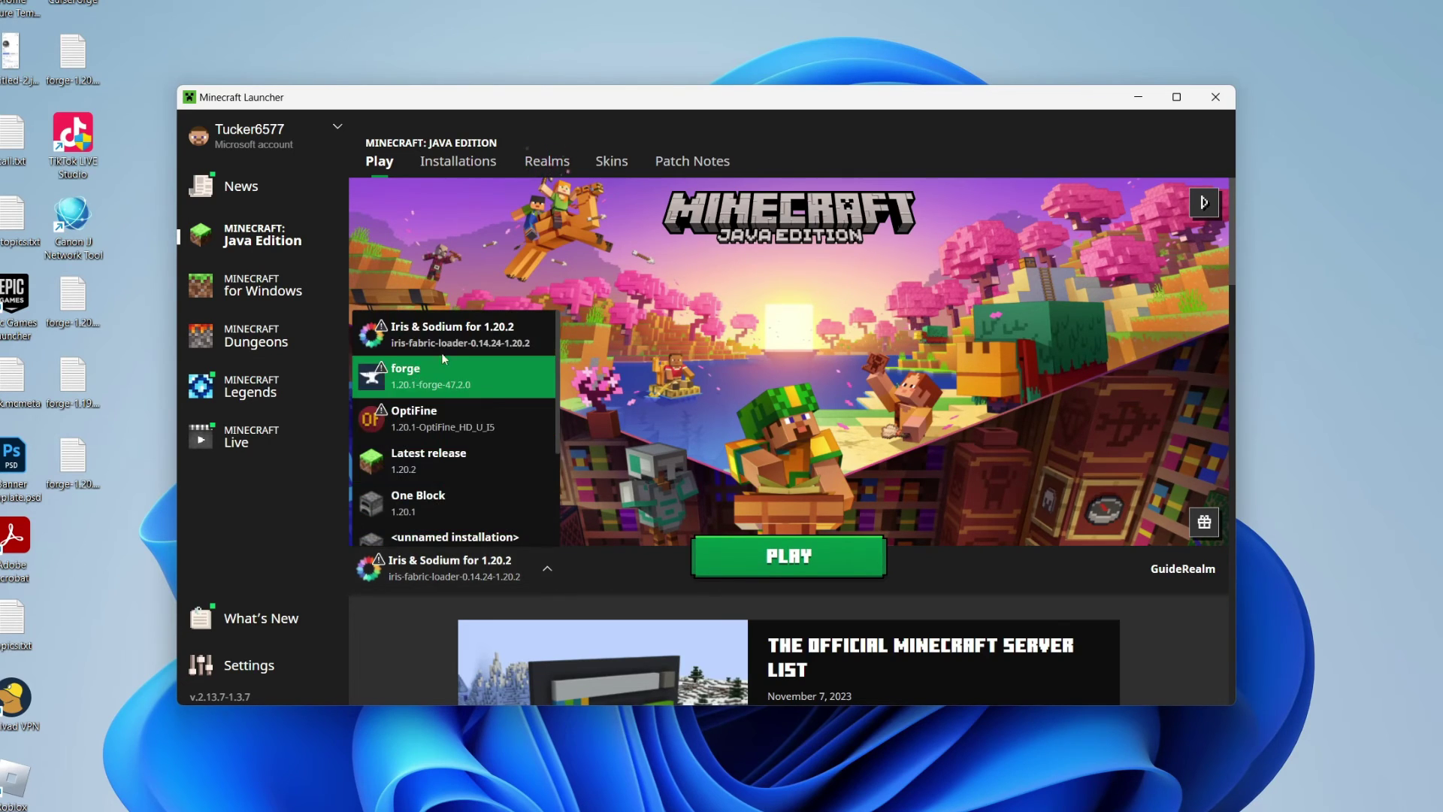
{"action": "left_click", "coordinate": [451, 330]}
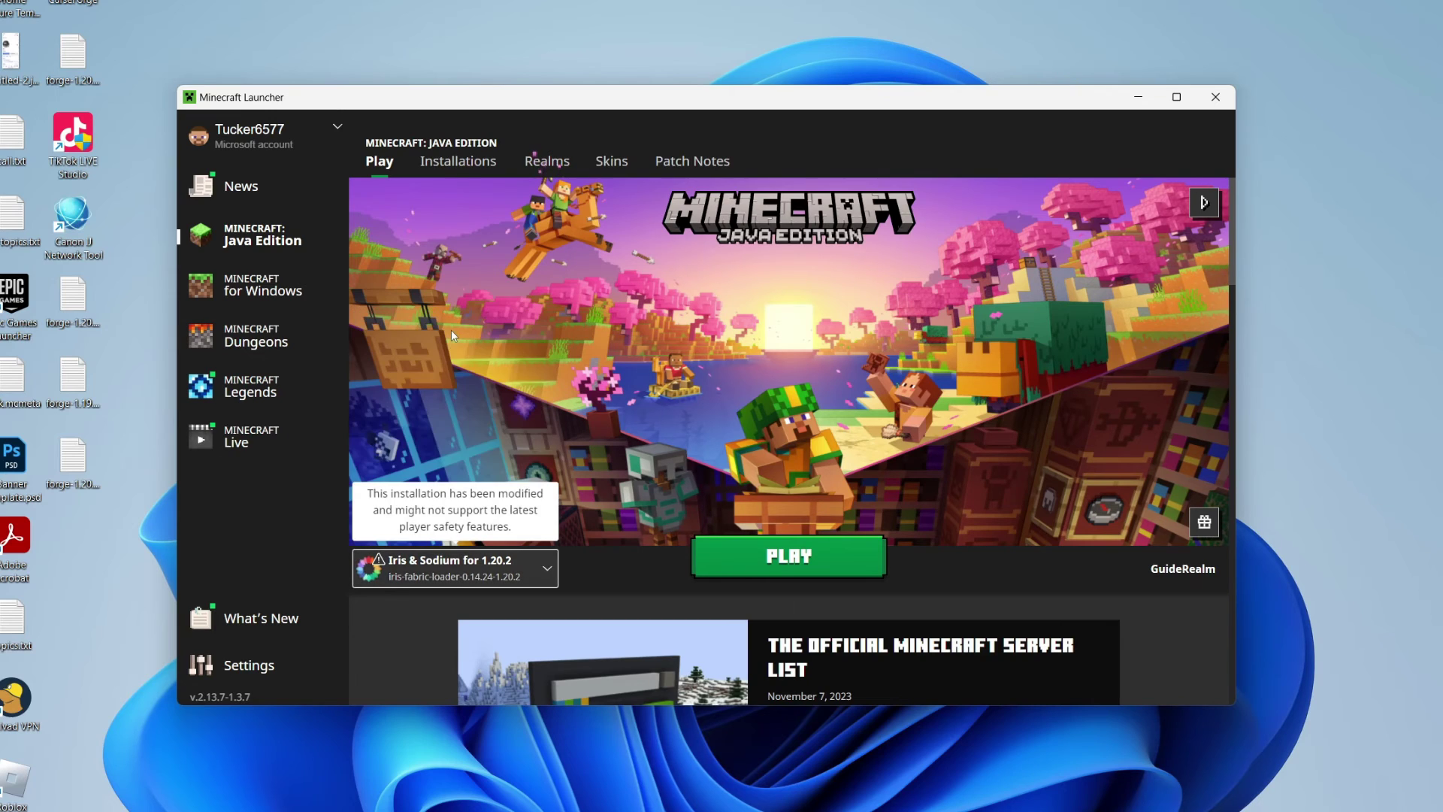
Step: Launch it, accepting the modified-installation risks, and open the Singleplayer world list
{"action": "left_click", "coordinate": [778, 548]}
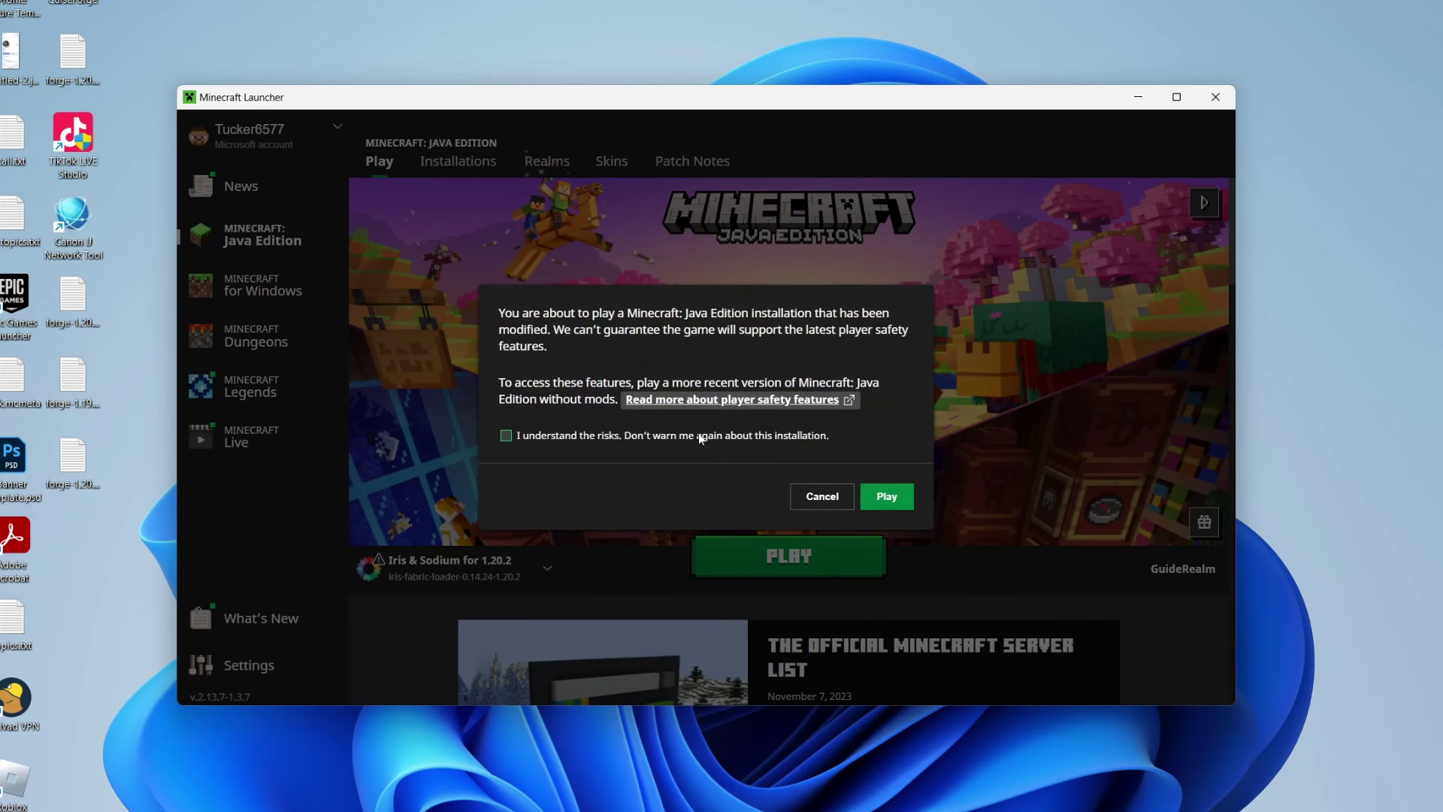
{"action": "left_click", "coordinate": [558, 436]}
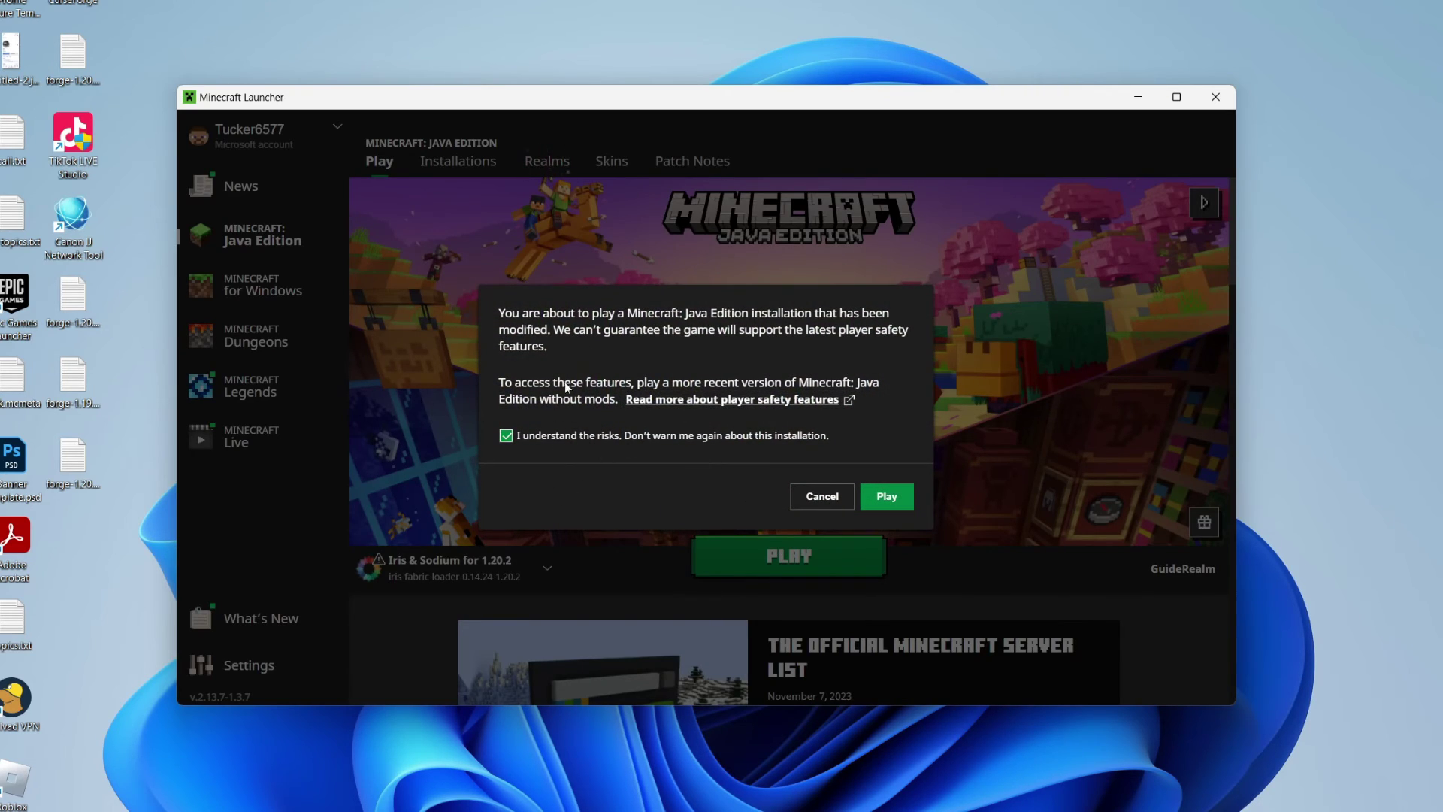
{"action": "left_click", "coordinate": [869, 502]}
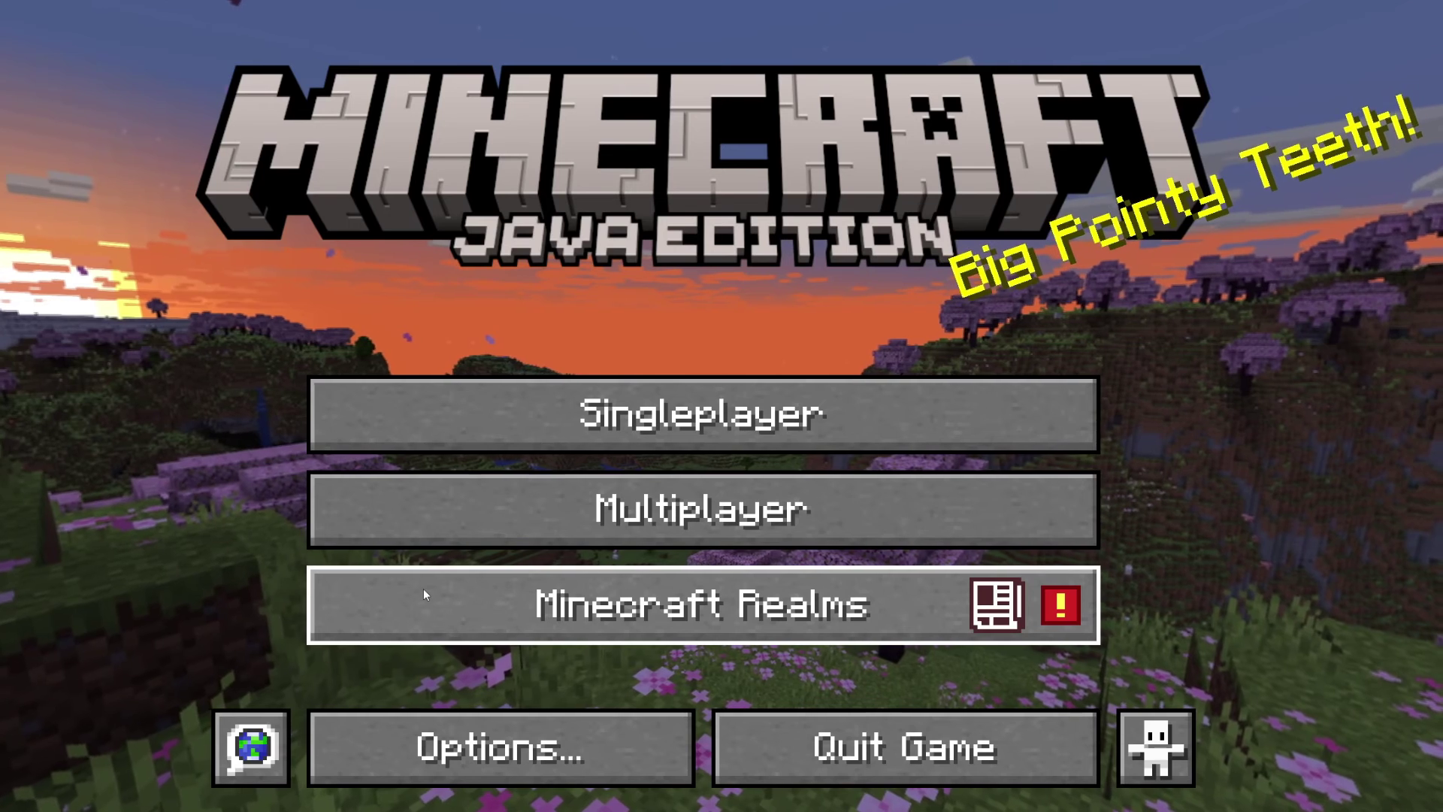
{"action": "left_click", "coordinate": [558, 418]}
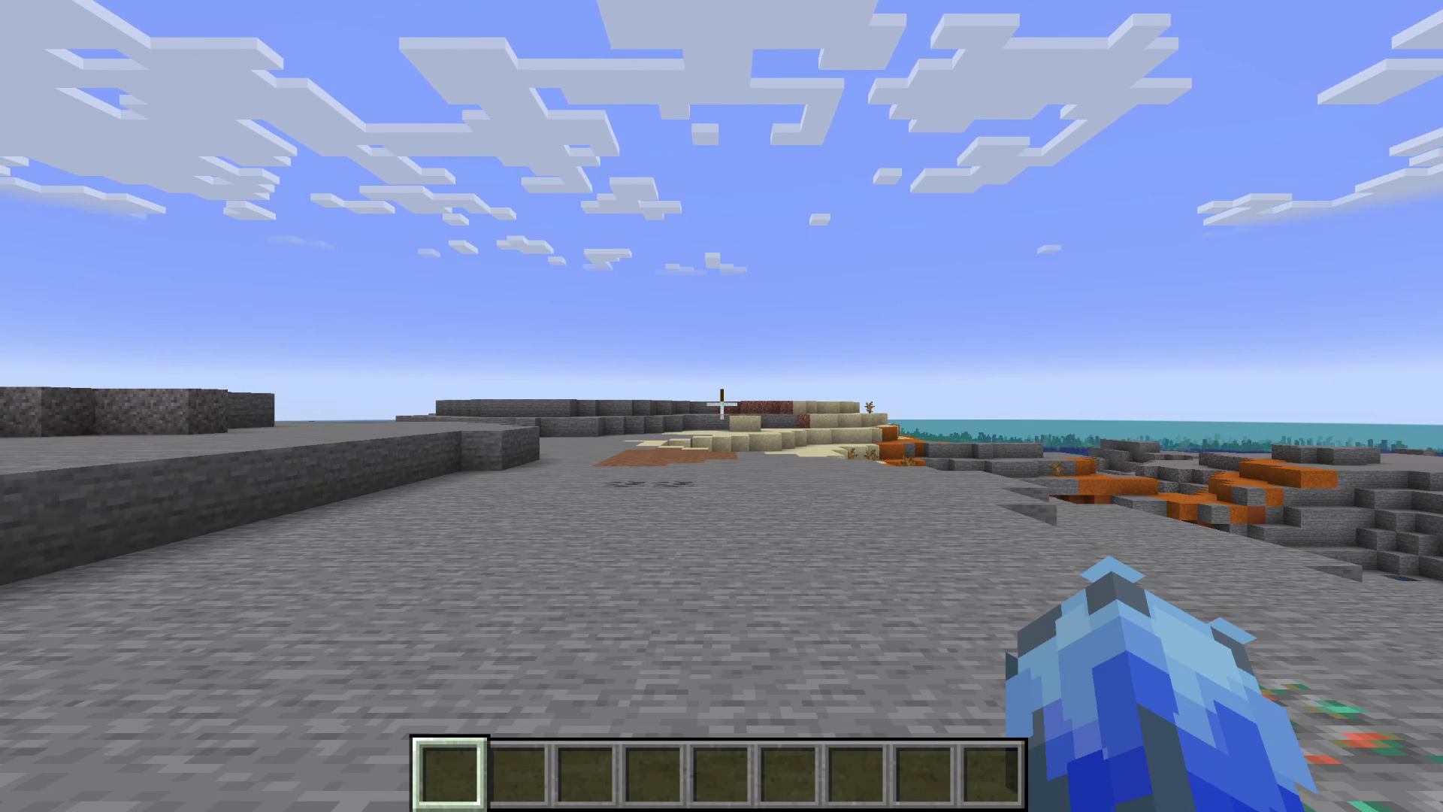
Step: Select the BSL_v8.2.06.zip shader pack under Options > Video Settings > Shader Packs and resume play
{"action": "key", "text": "Escape"}
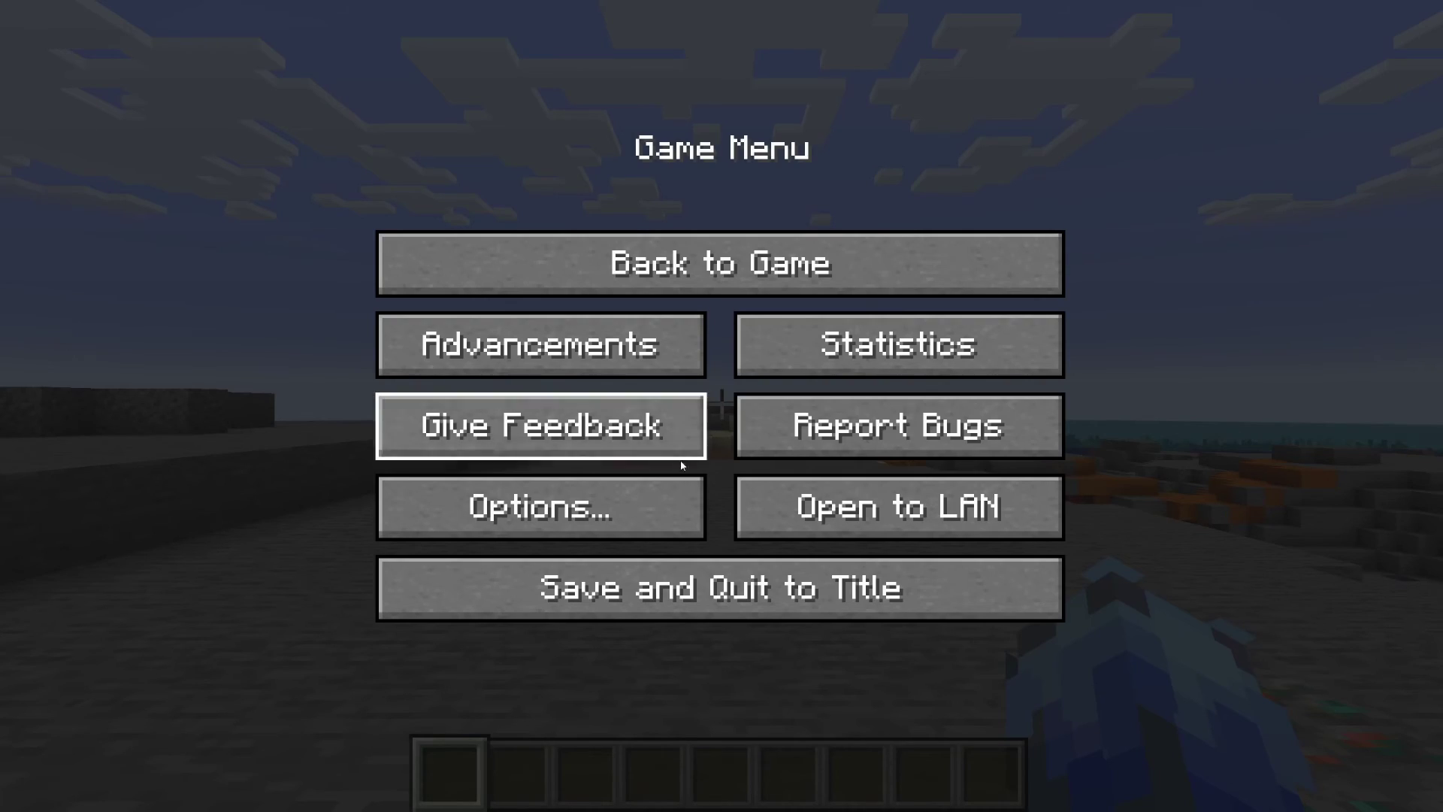
{"action": "left_click", "coordinate": [634, 505]}
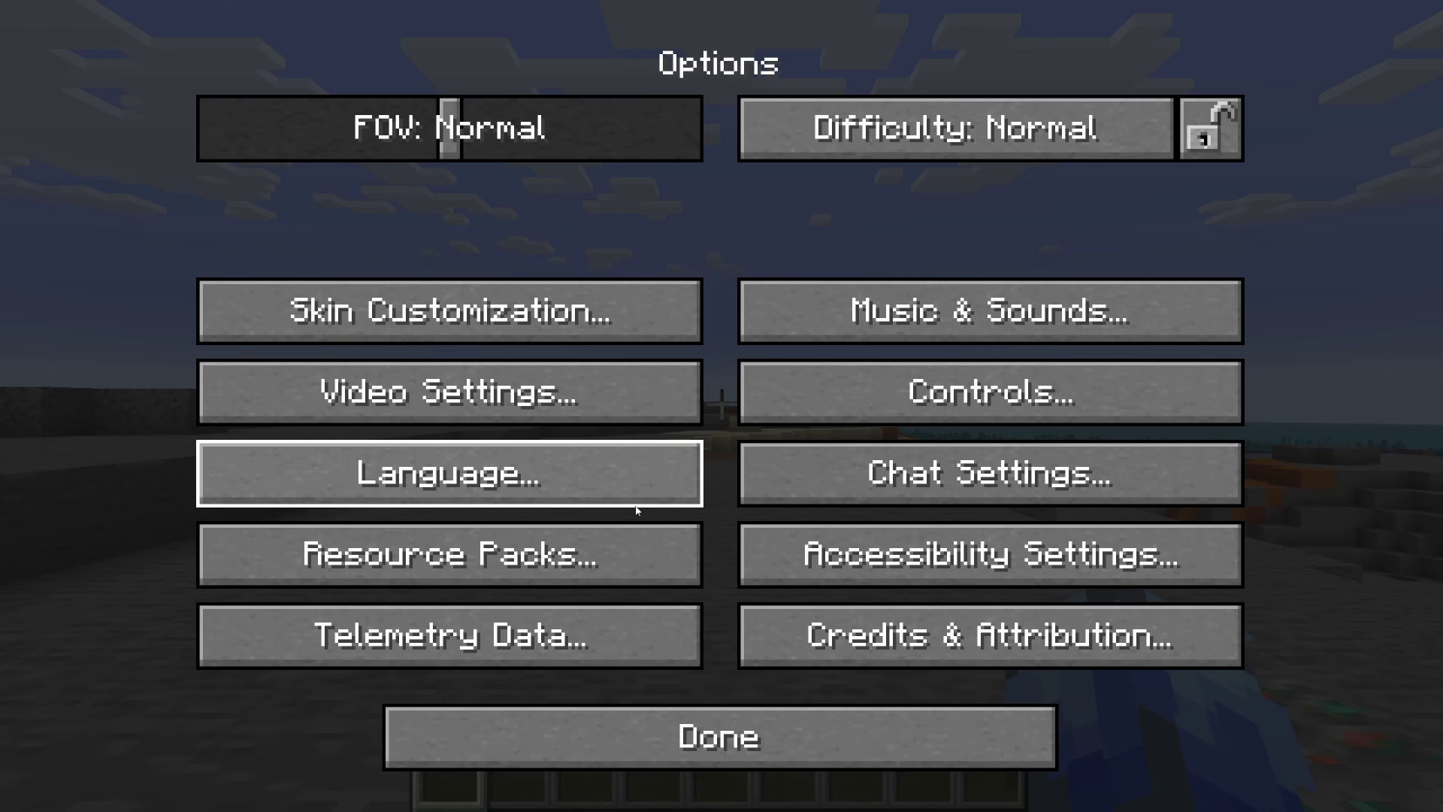
{"action": "left_click", "coordinate": [551, 399]}
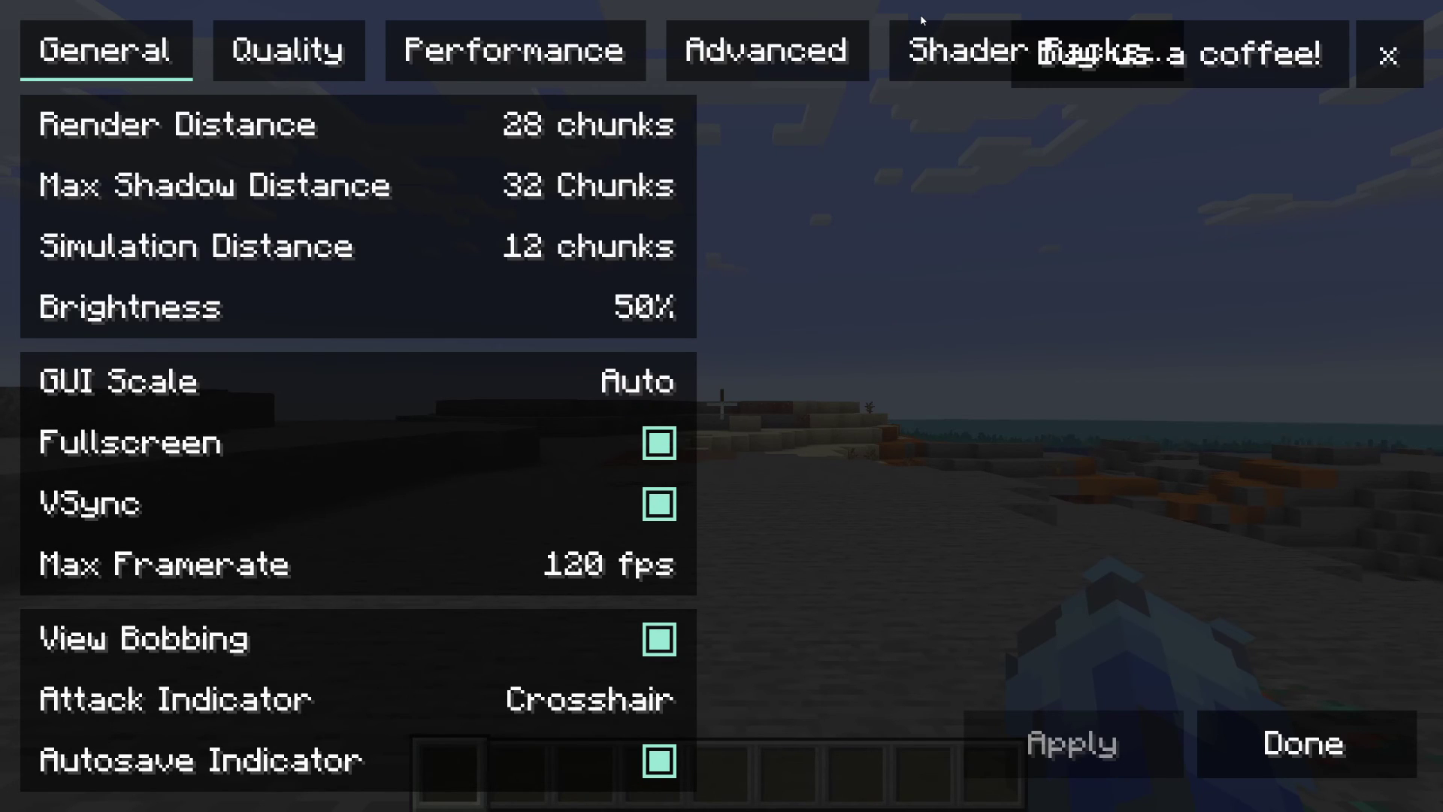
{"action": "left_click", "coordinate": [929, 68]}
{"action": "left_click", "coordinate": [802, 222]}
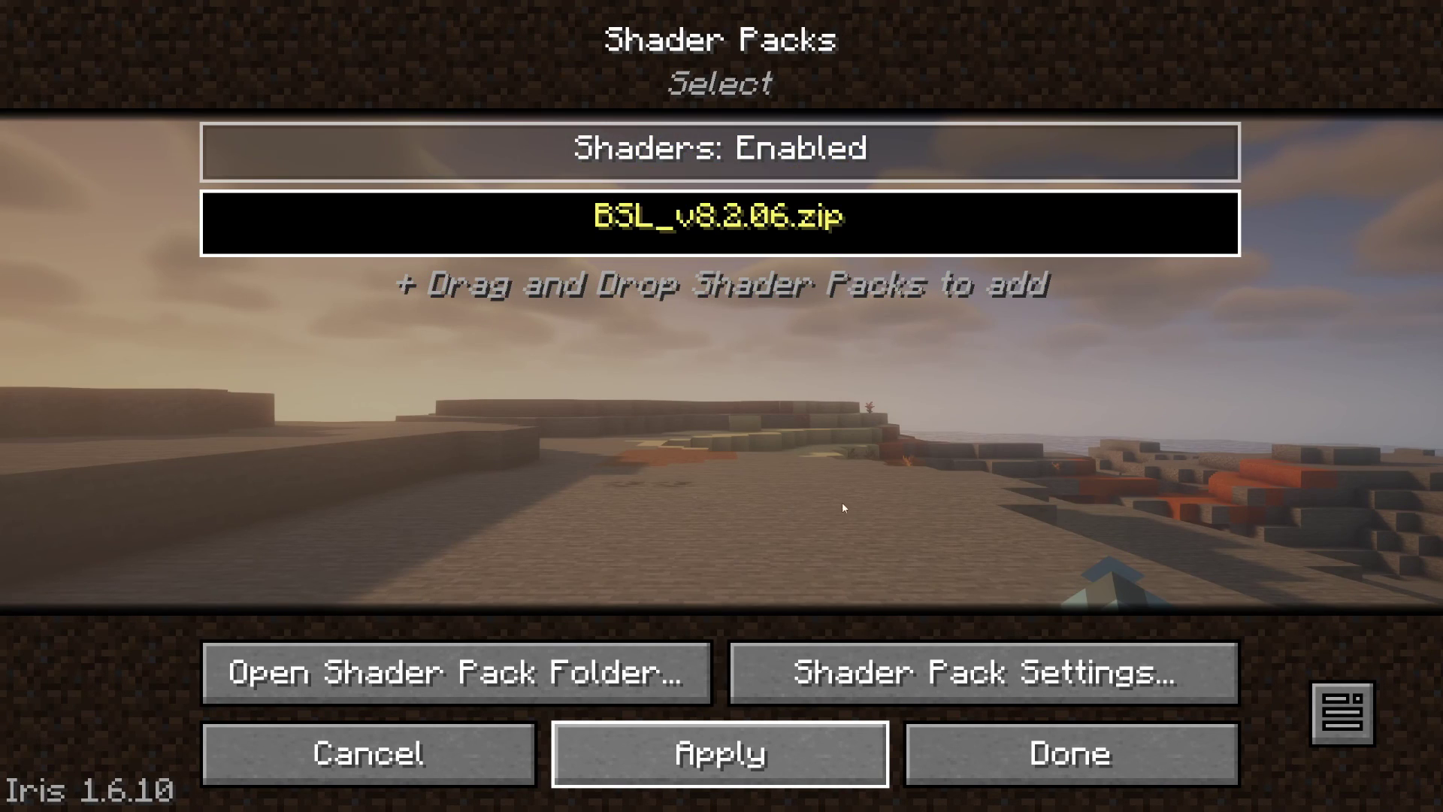
{"action": "left_click", "coordinate": [1035, 744]}
{"action": "key", "text": "Escape"}
{"action": "key", "text": "Escape"}
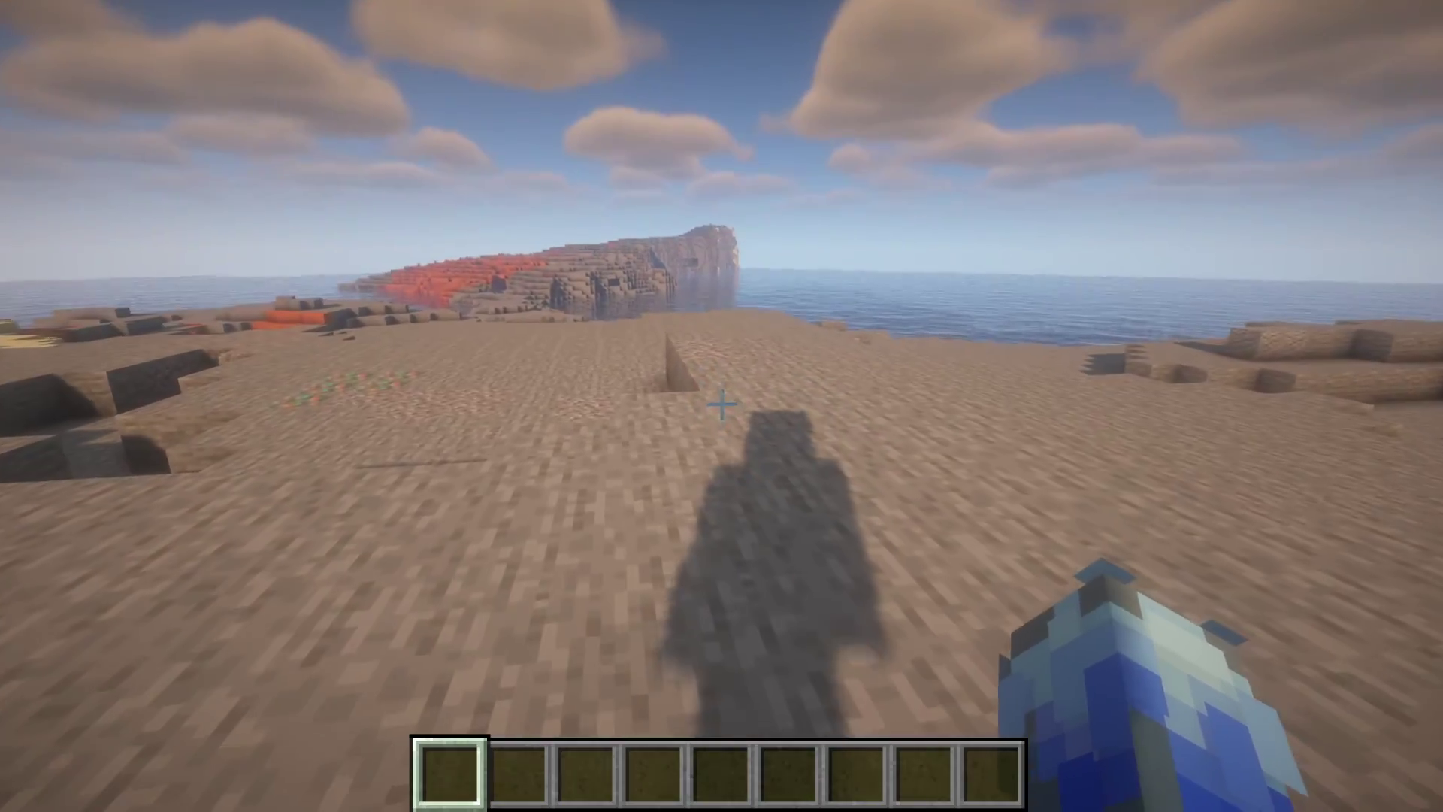
Step: Switch 'Shaders: Enabled' off in the Shader Packs screen, apply it, and resume play
{"action": "key", "text": "Escape"}
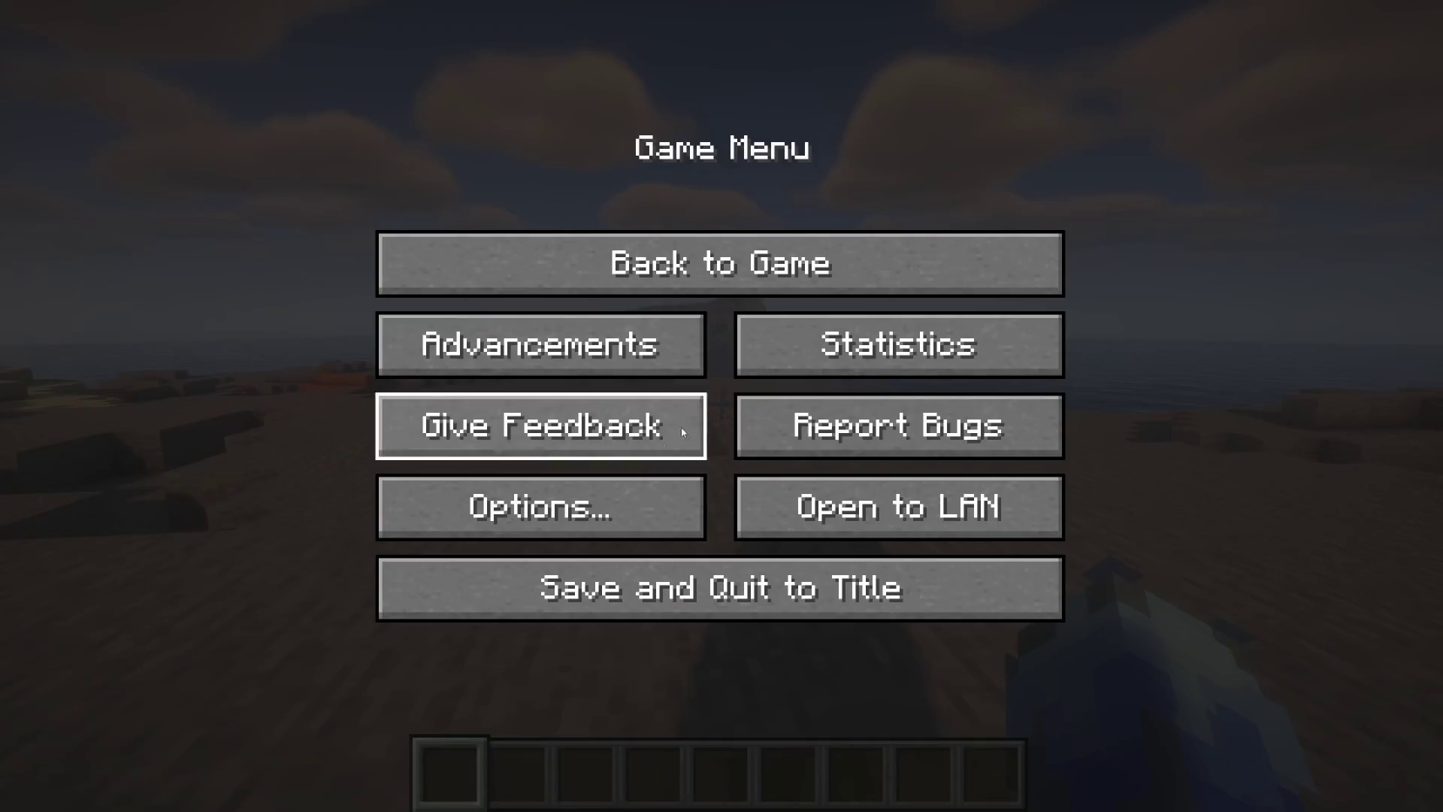
{"action": "left_click", "coordinate": [503, 516]}
{"action": "left_click", "coordinate": [501, 402]}
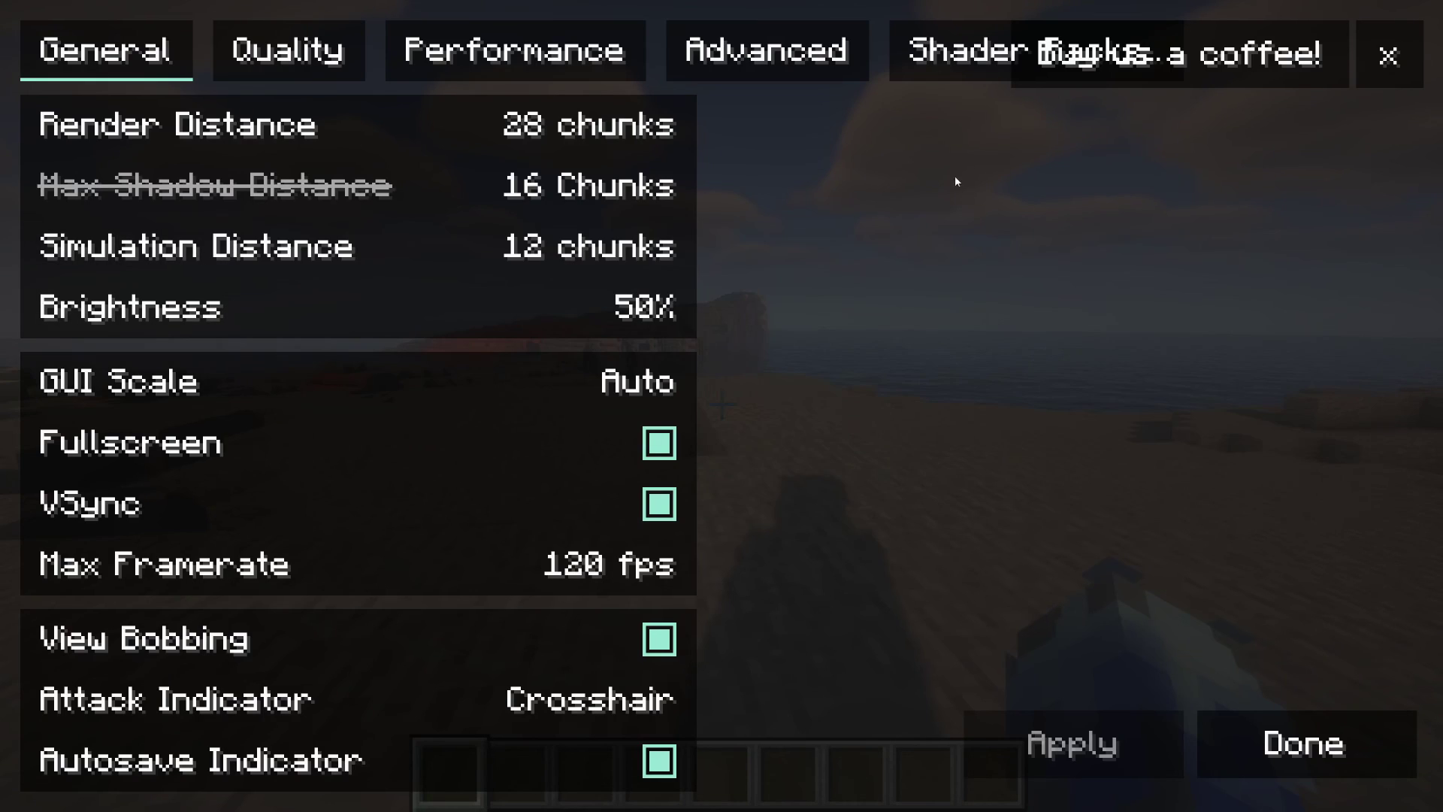
{"action": "left_click", "coordinate": [890, 57]}
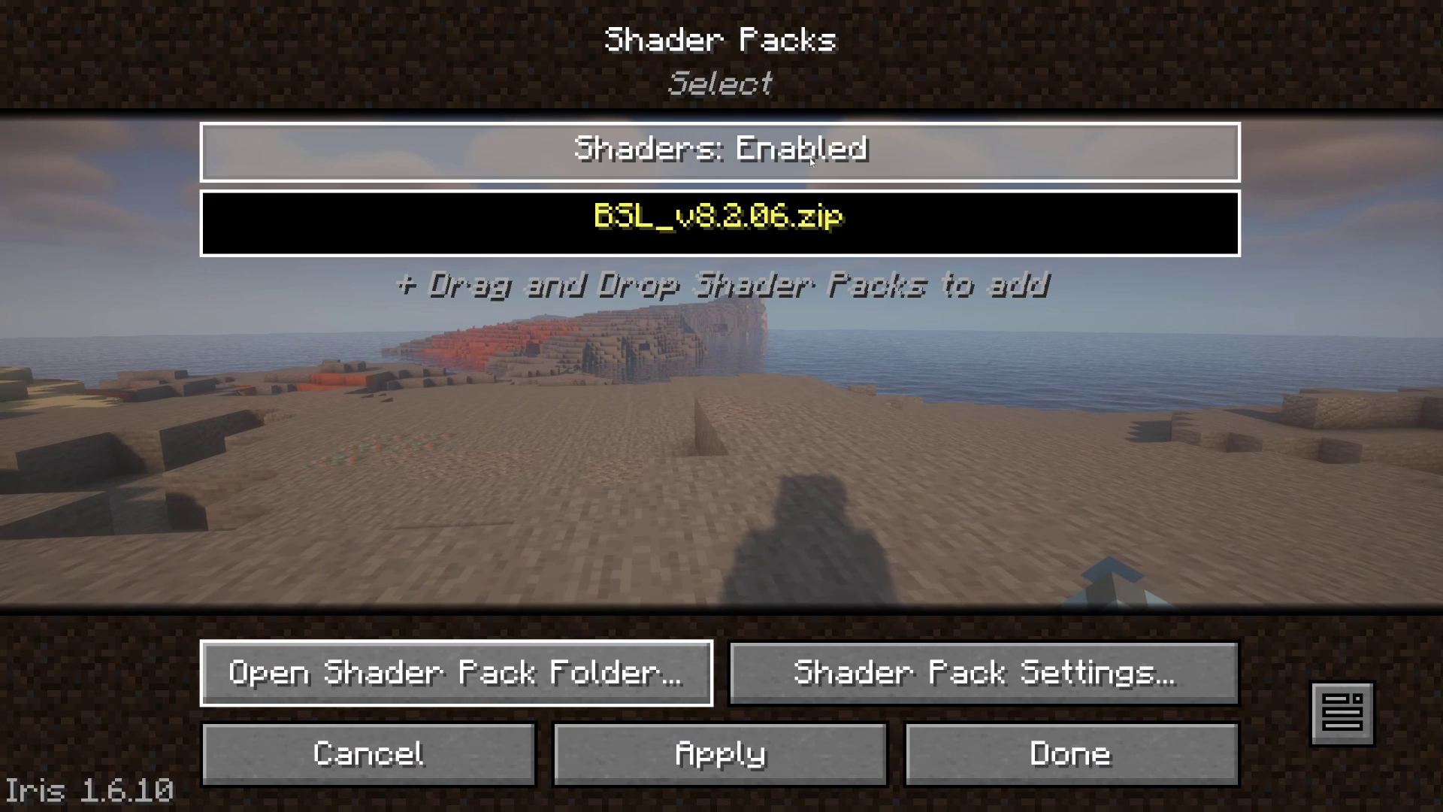
{"action": "left_click", "coordinate": [764, 154]}
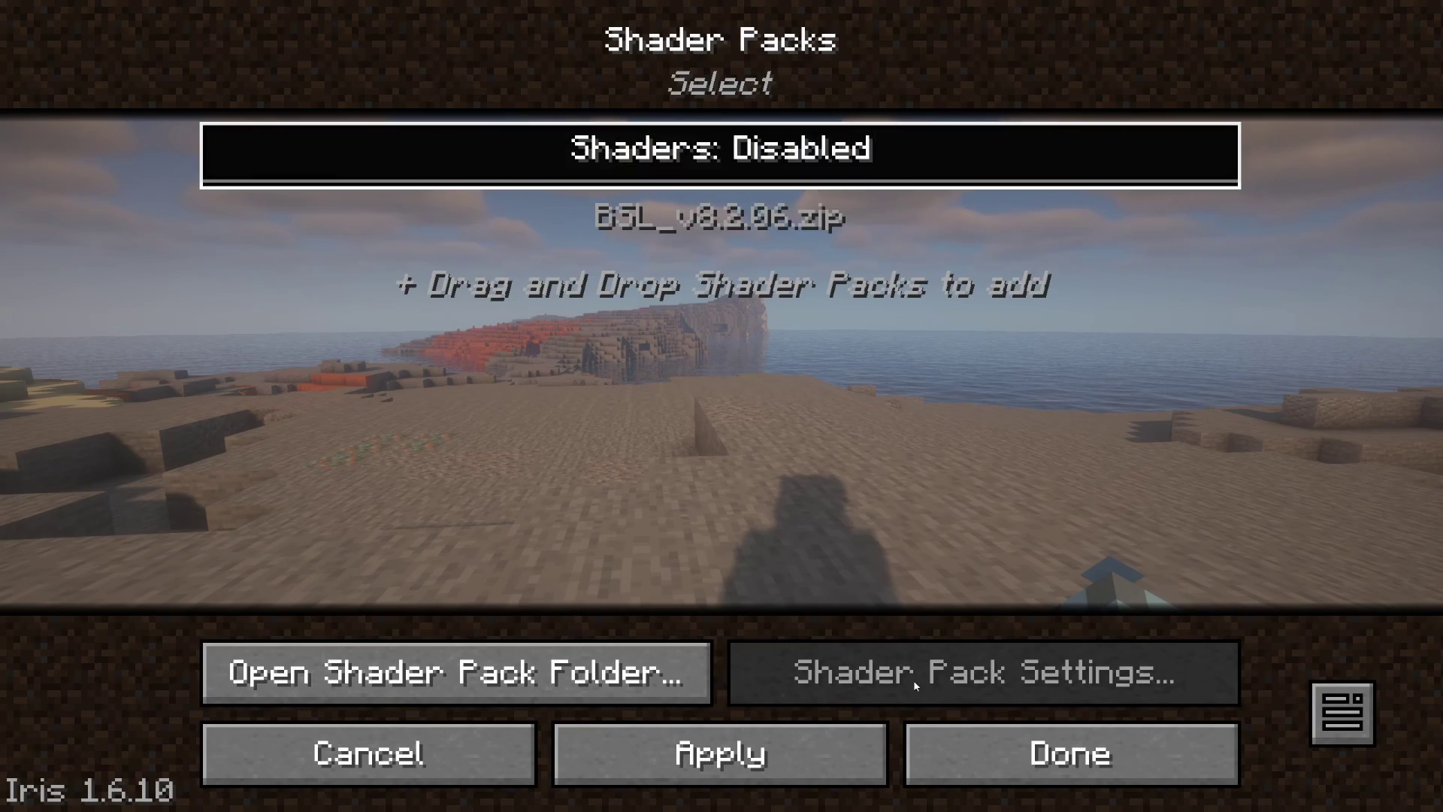
{"action": "left_click", "coordinate": [720, 754]}
{"action": "key", "text": "Escape"}
{"action": "key", "text": "Escape"}
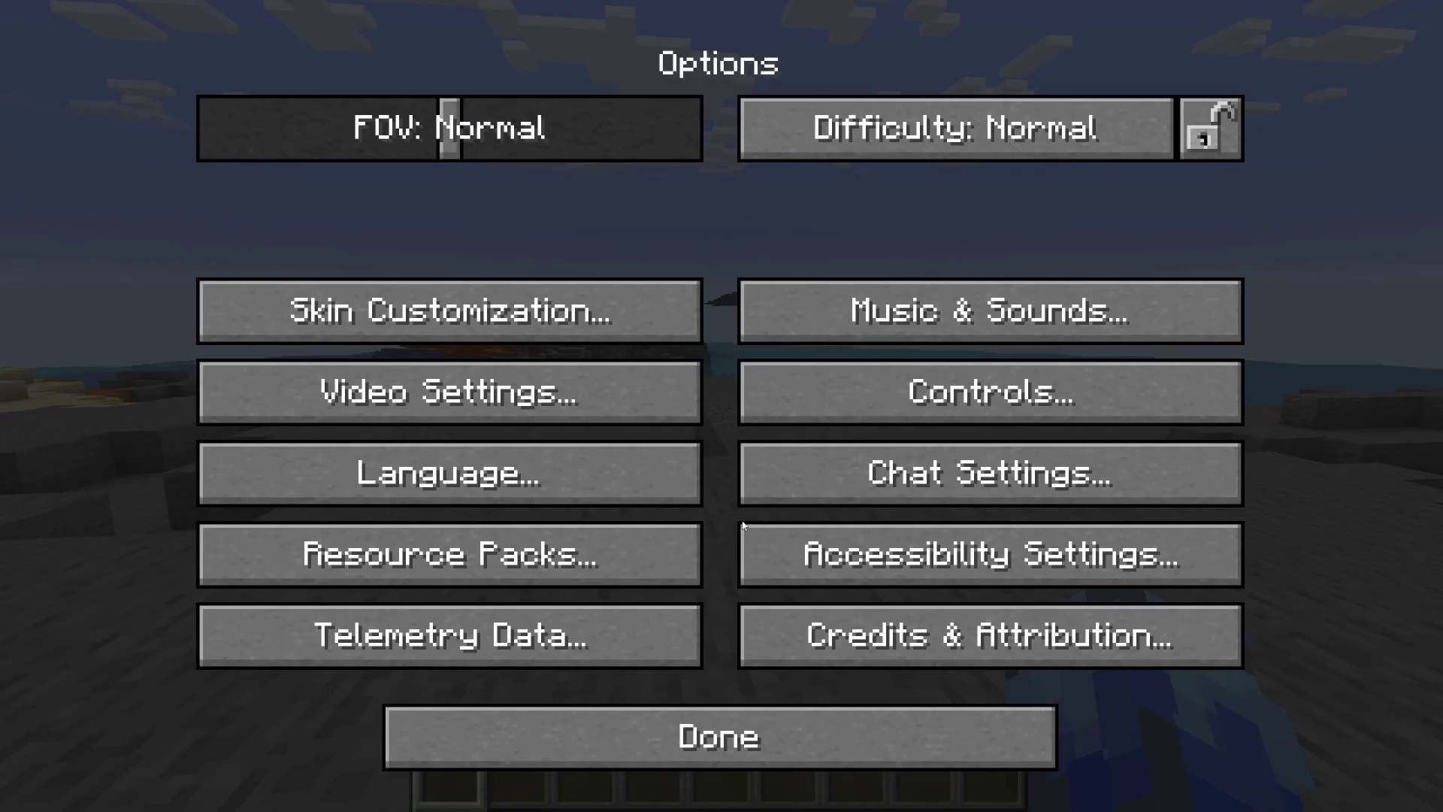
{"action": "key", "text": "Escape"}
{"action": "key", "text": "Escape"}
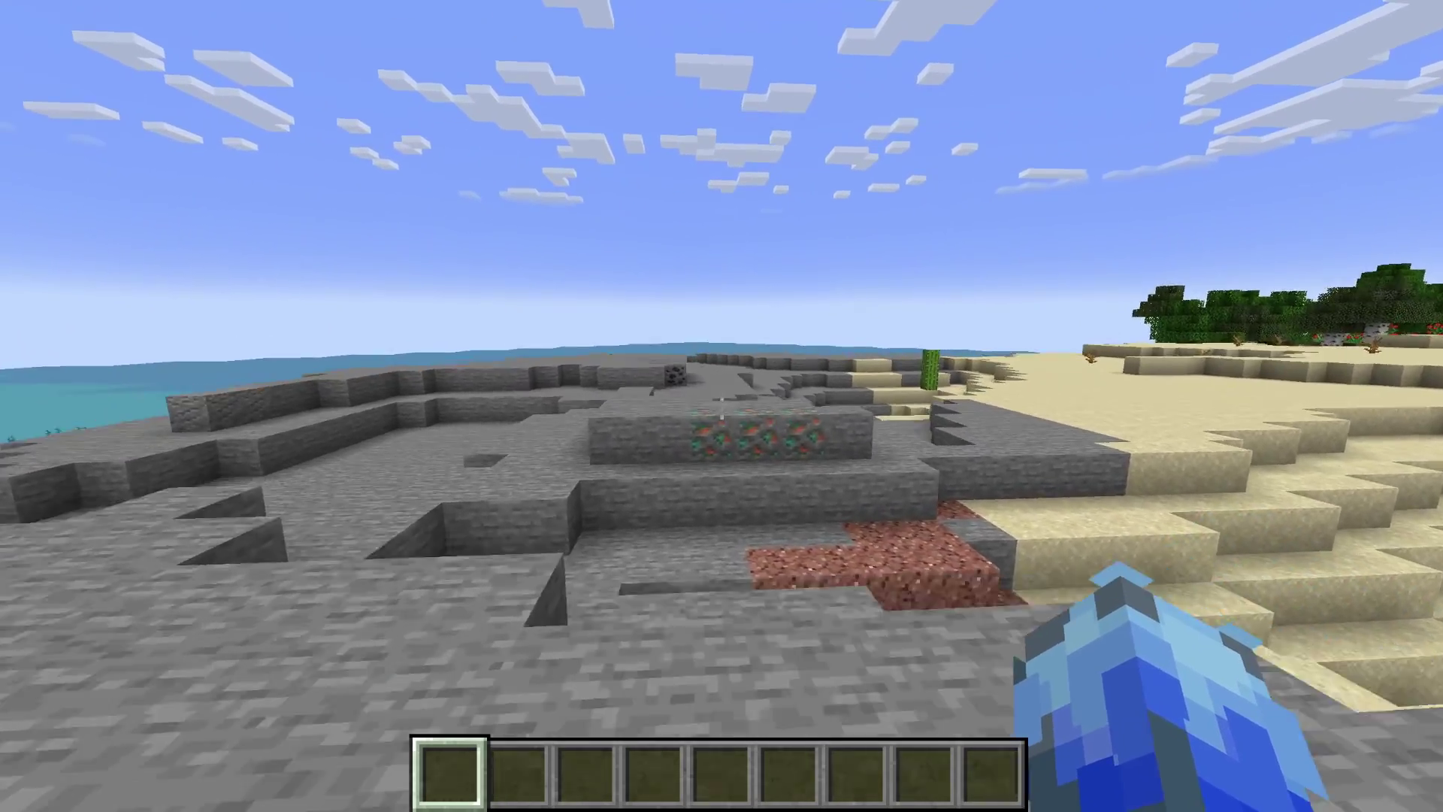